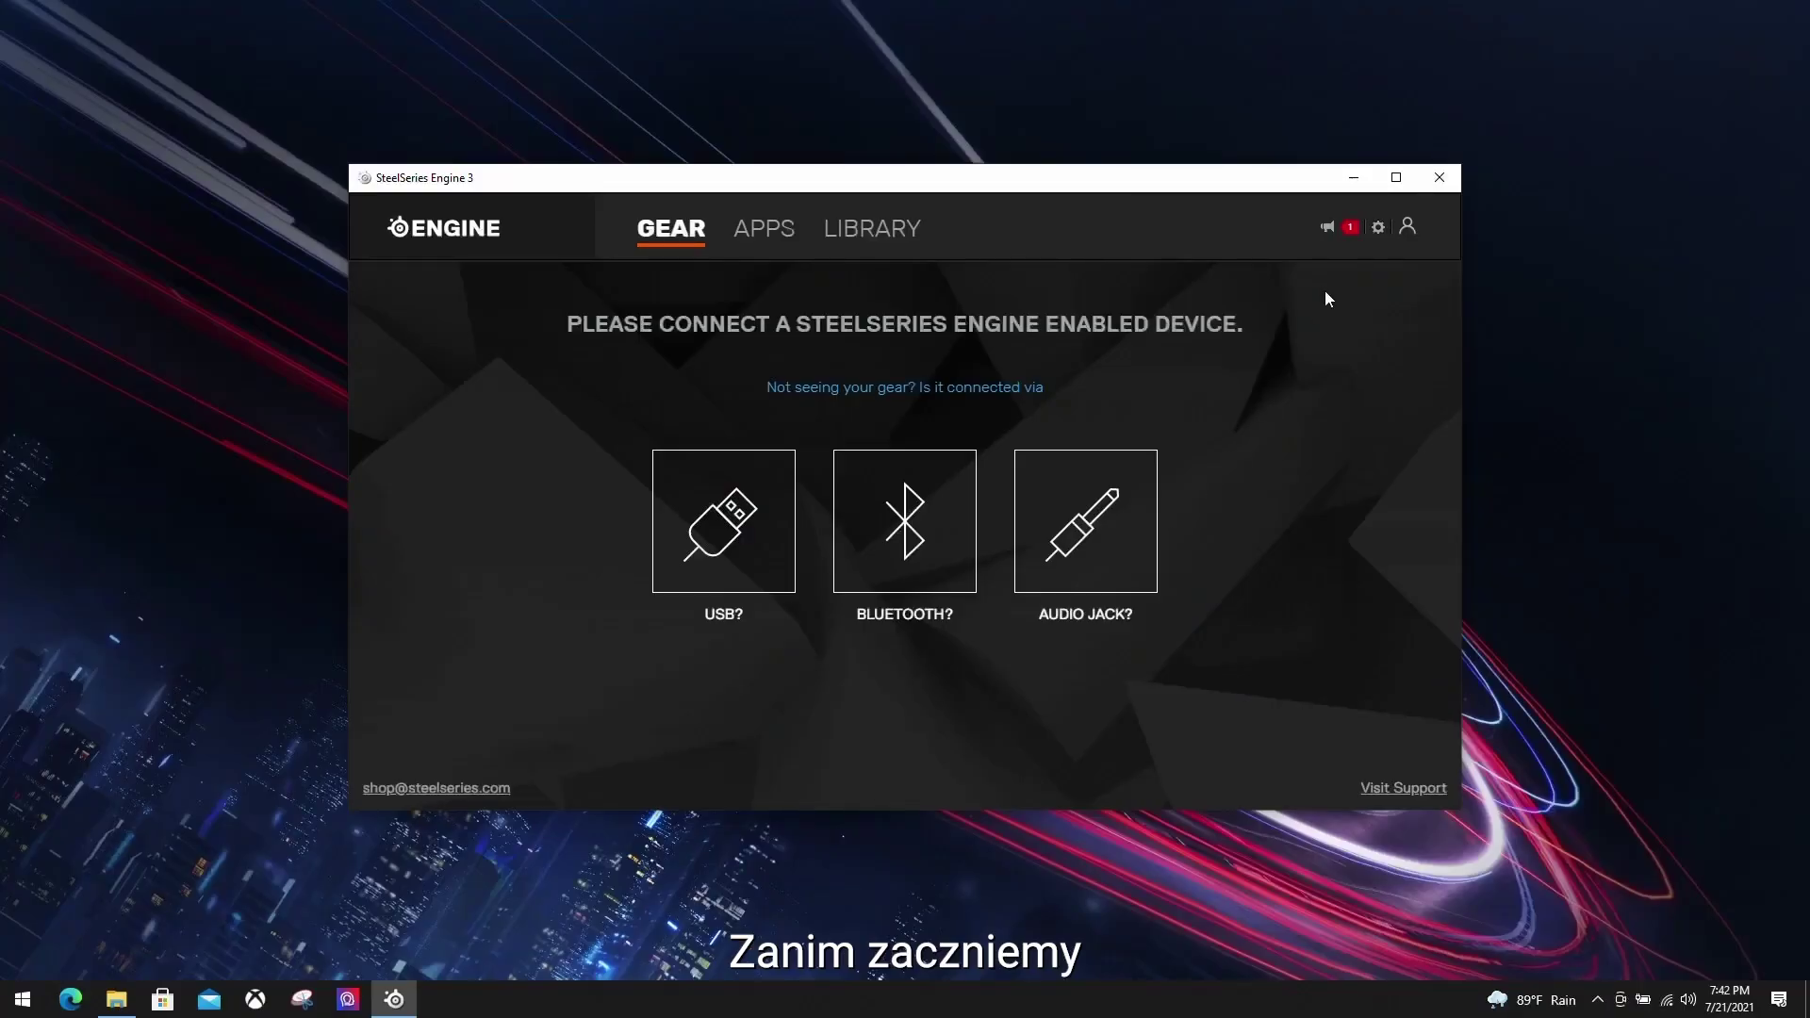
Update Engine to version 3.20.0 from notifications, accepting the installer's license to begin installing
{"action": "left_click", "coordinate": [1331, 228]}
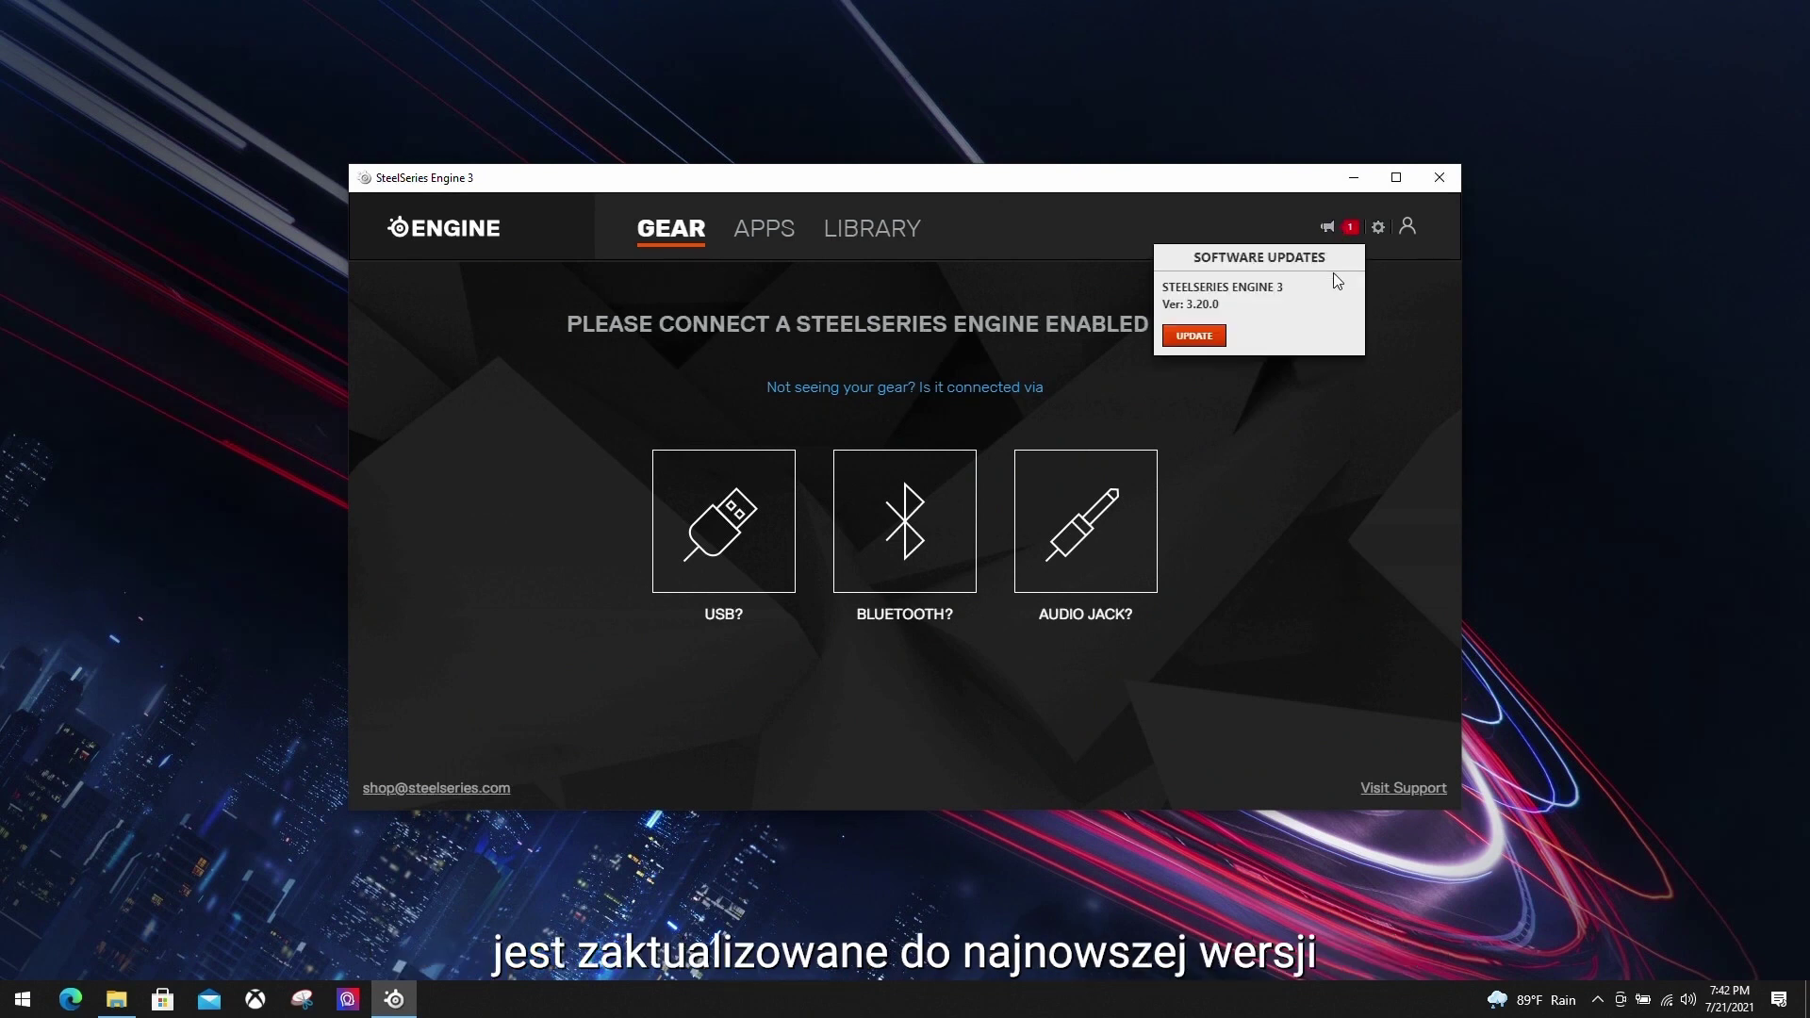
{"action": "left_click", "coordinate": [1215, 349]}
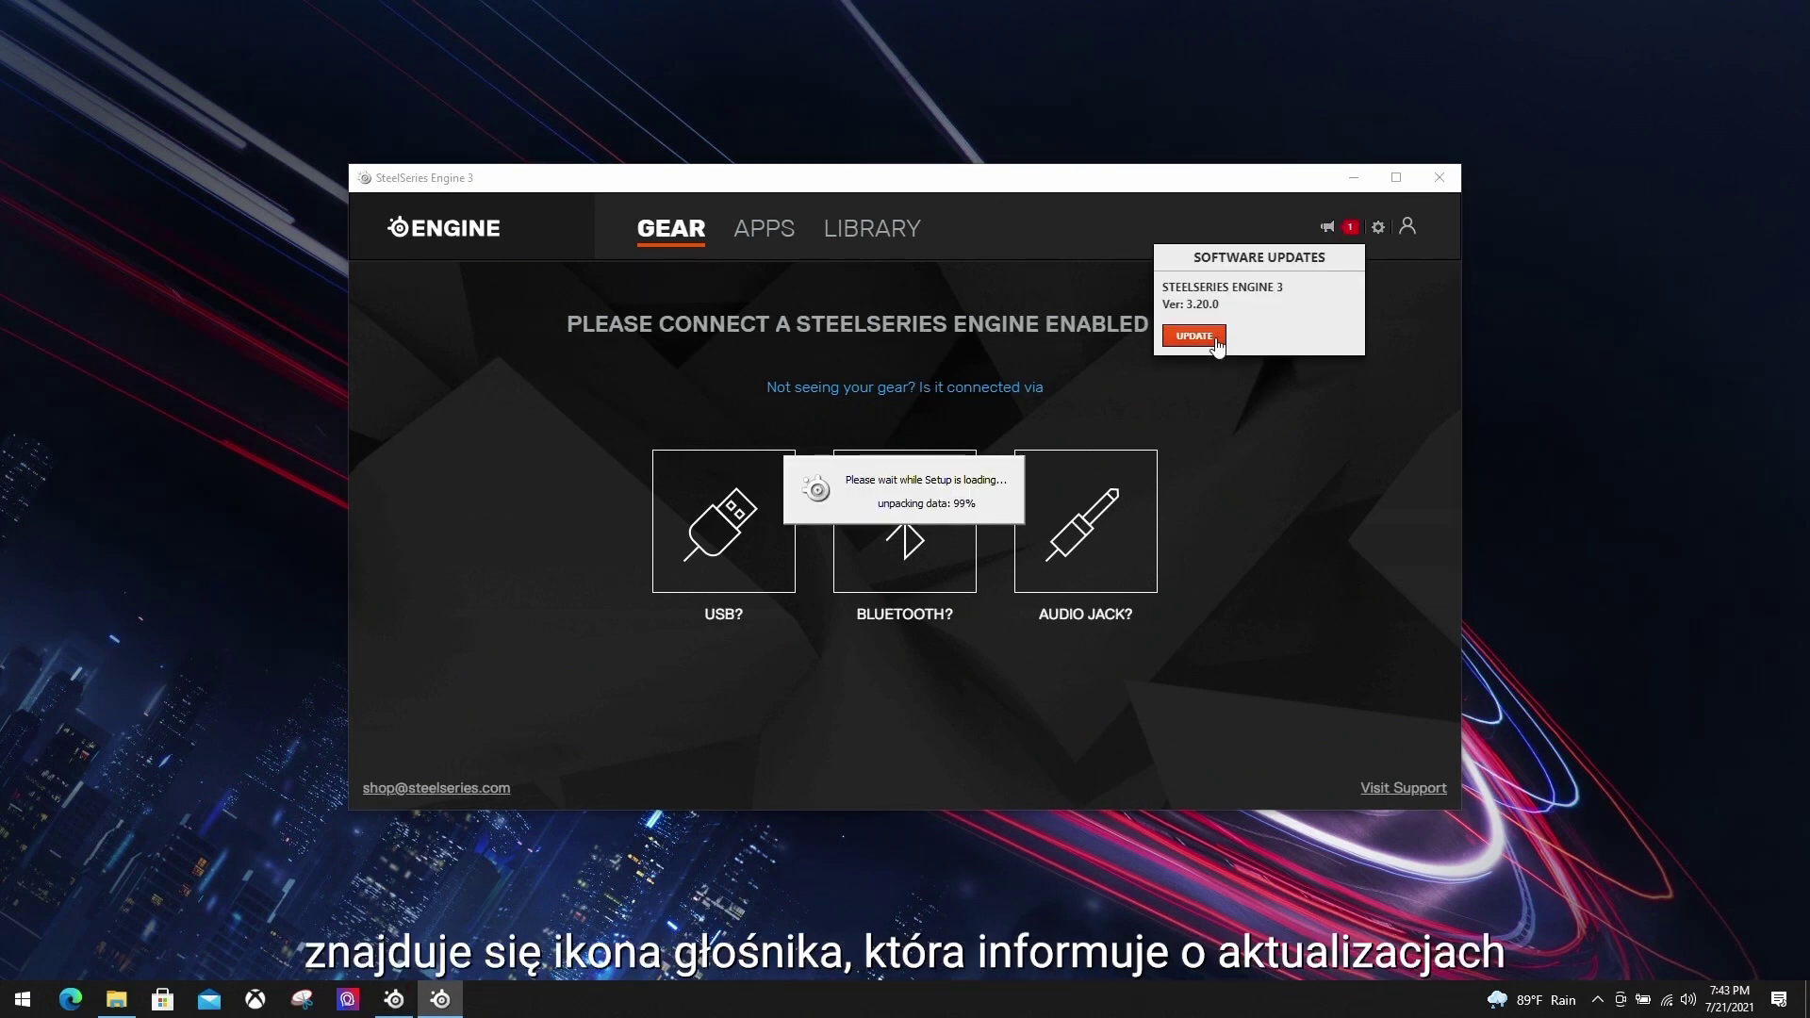
{"action": "left_click", "coordinate": [922, 543]}
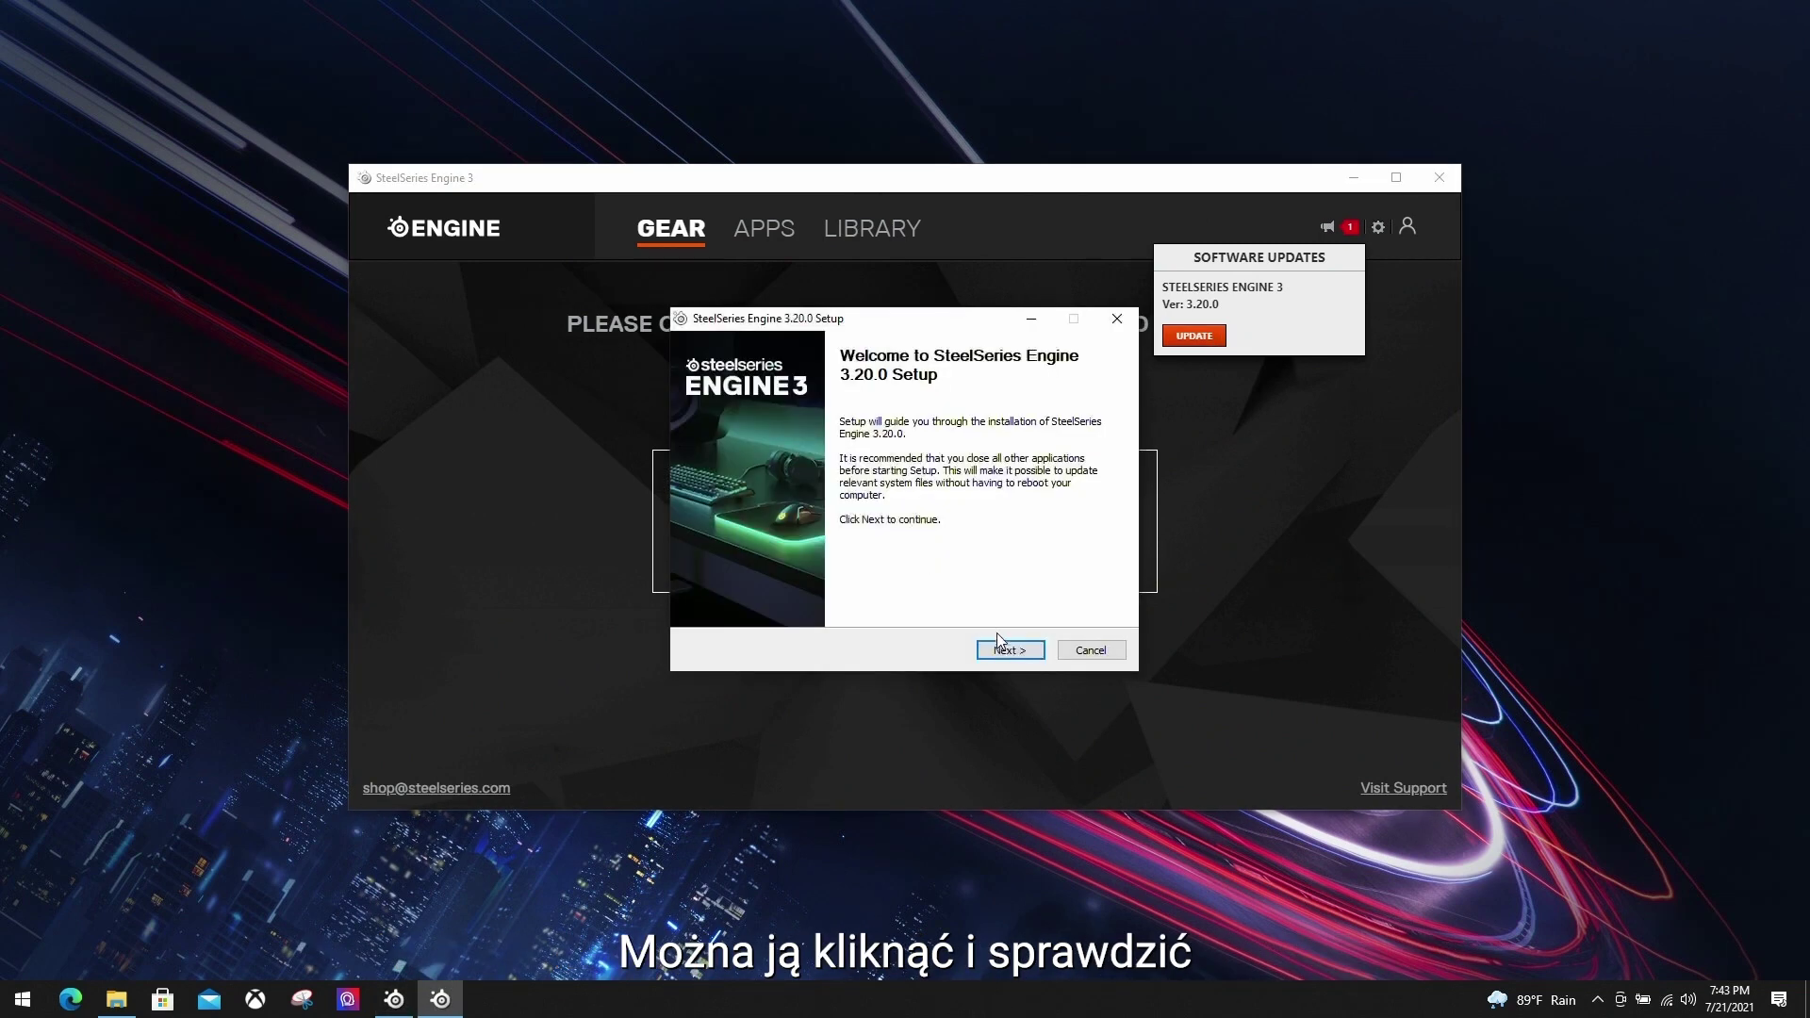
{"action": "left_click", "coordinate": [1001, 647]}
{"action": "left_click", "coordinate": [1005, 650]}
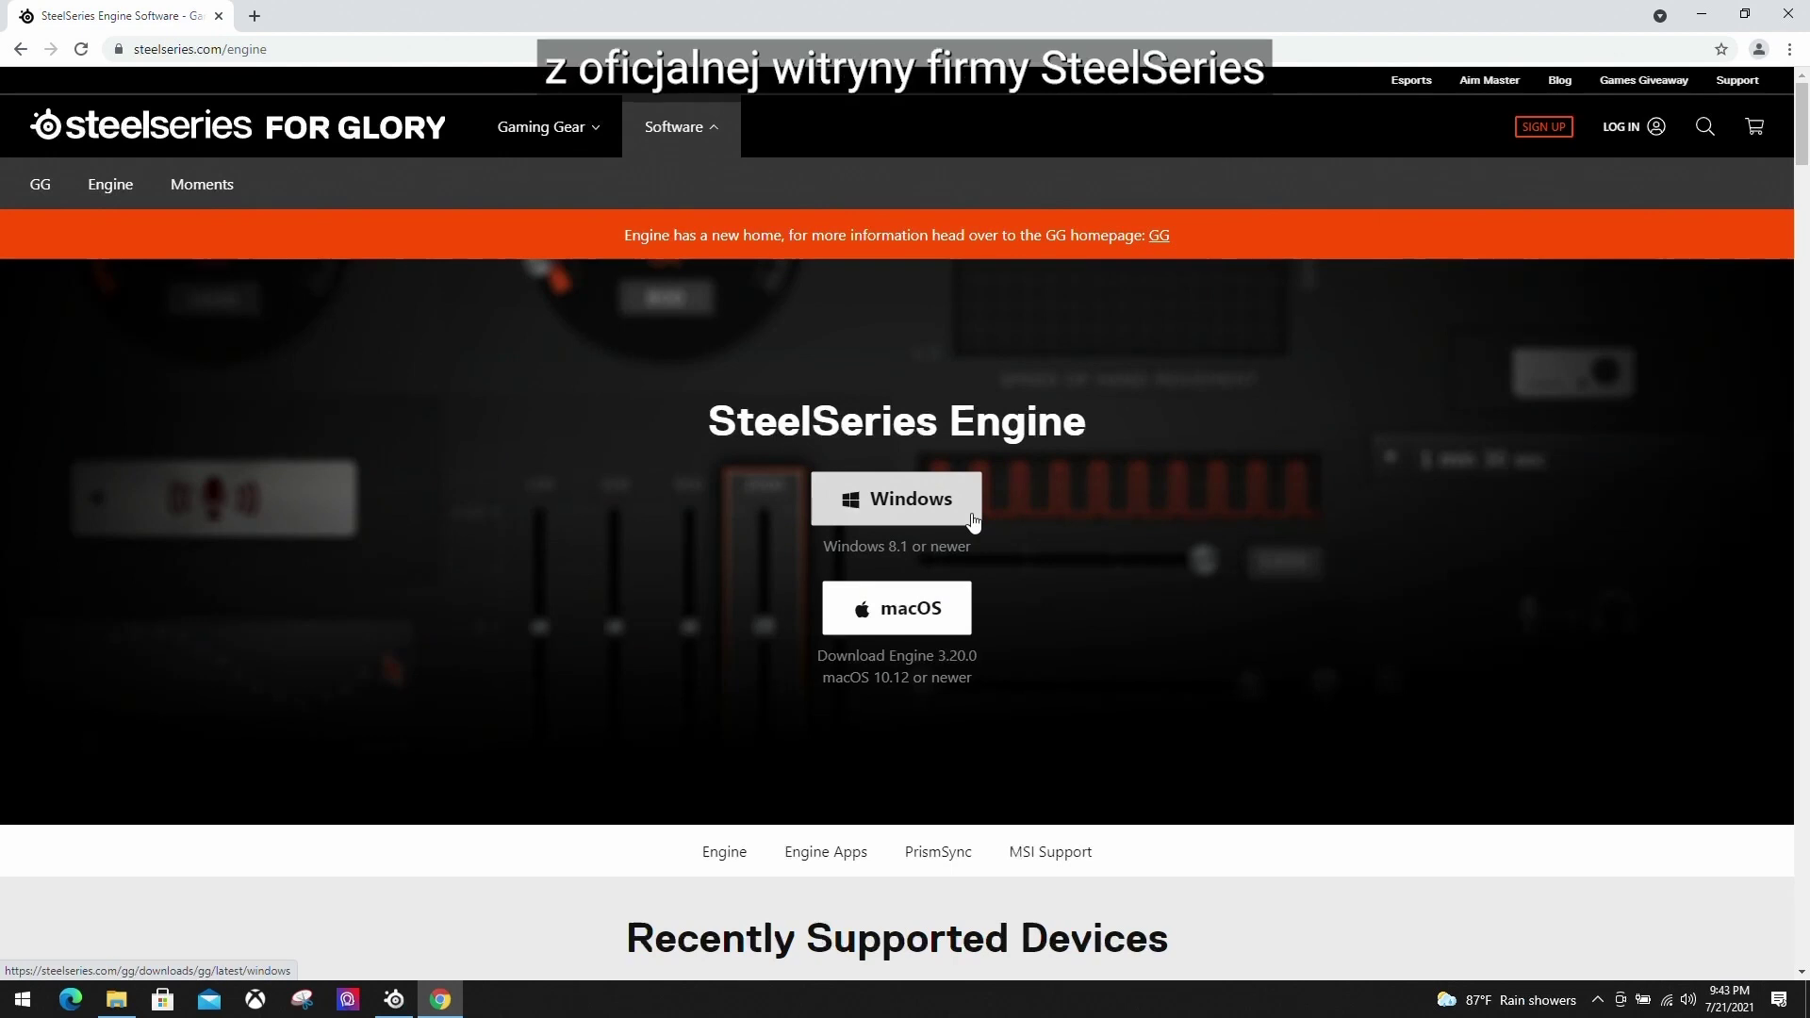
Download the Windows Engine installer from steelseries.com/engine
{"action": "left_click", "coordinate": [973, 519]}
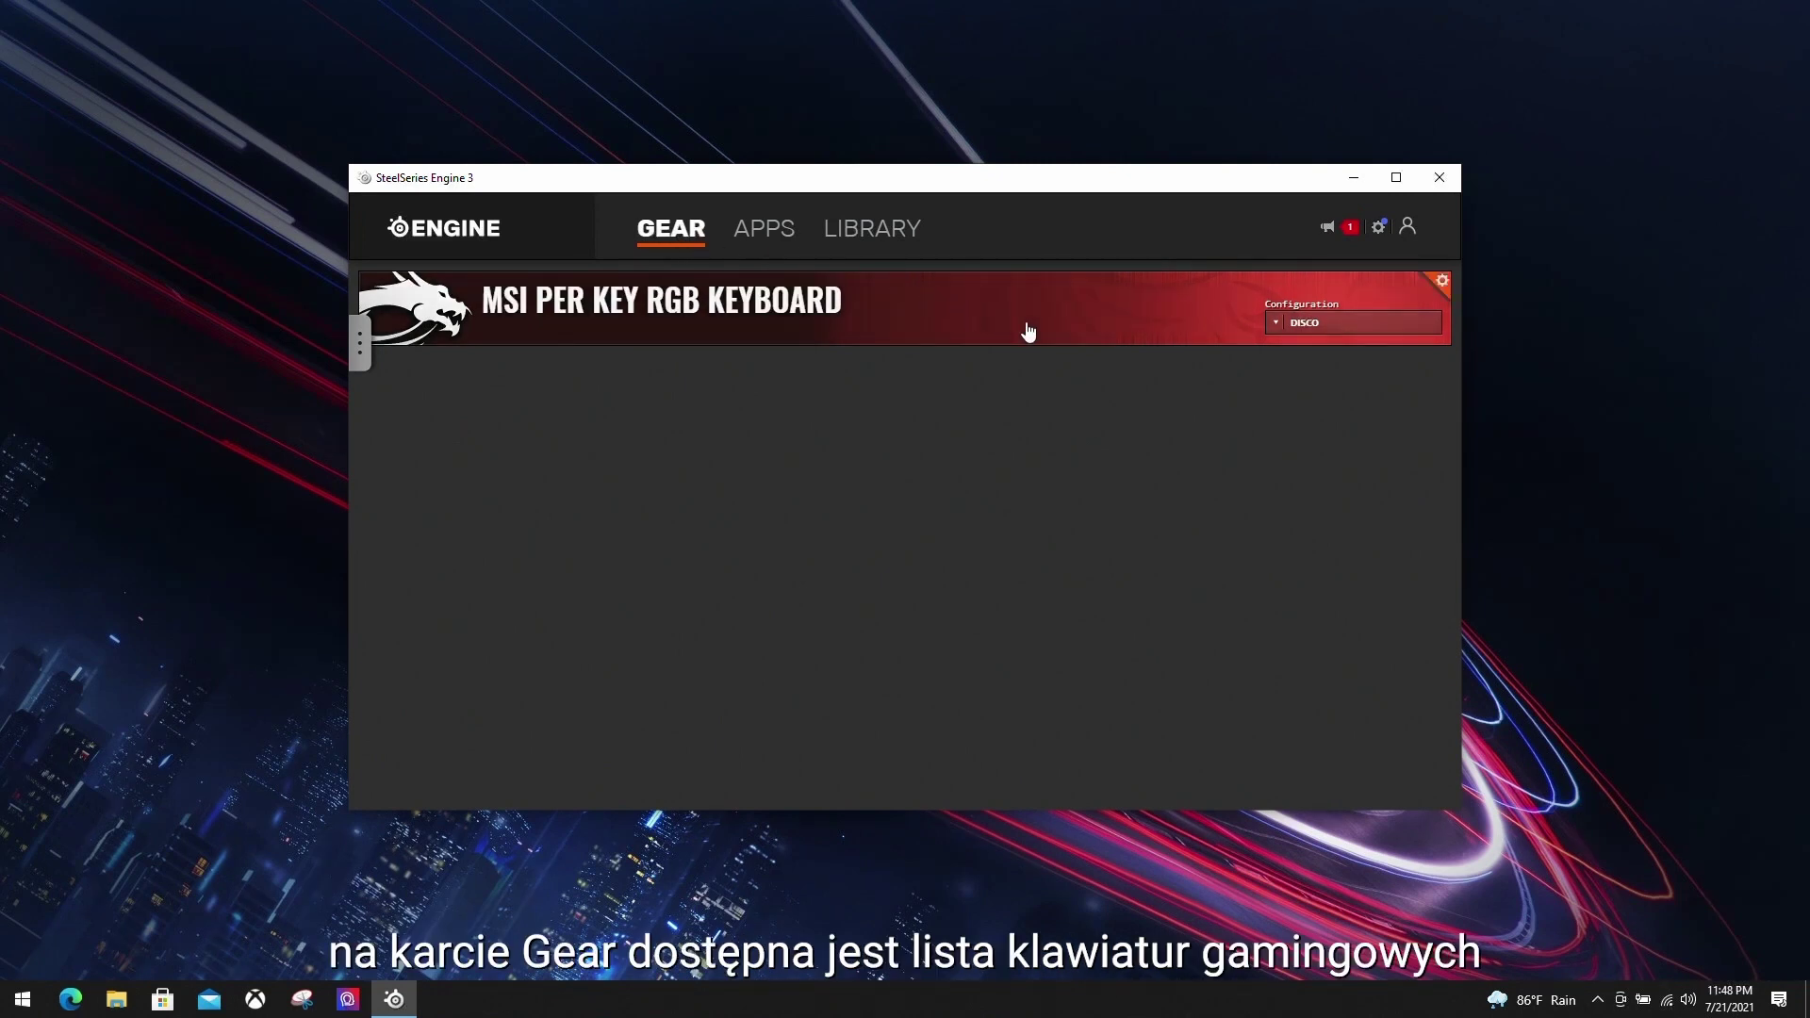
Apply the Aqua template to the keyboard's Aurora configuration, leaving the lighting effect unchanged
{"action": "left_click", "coordinate": [1321, 332]}
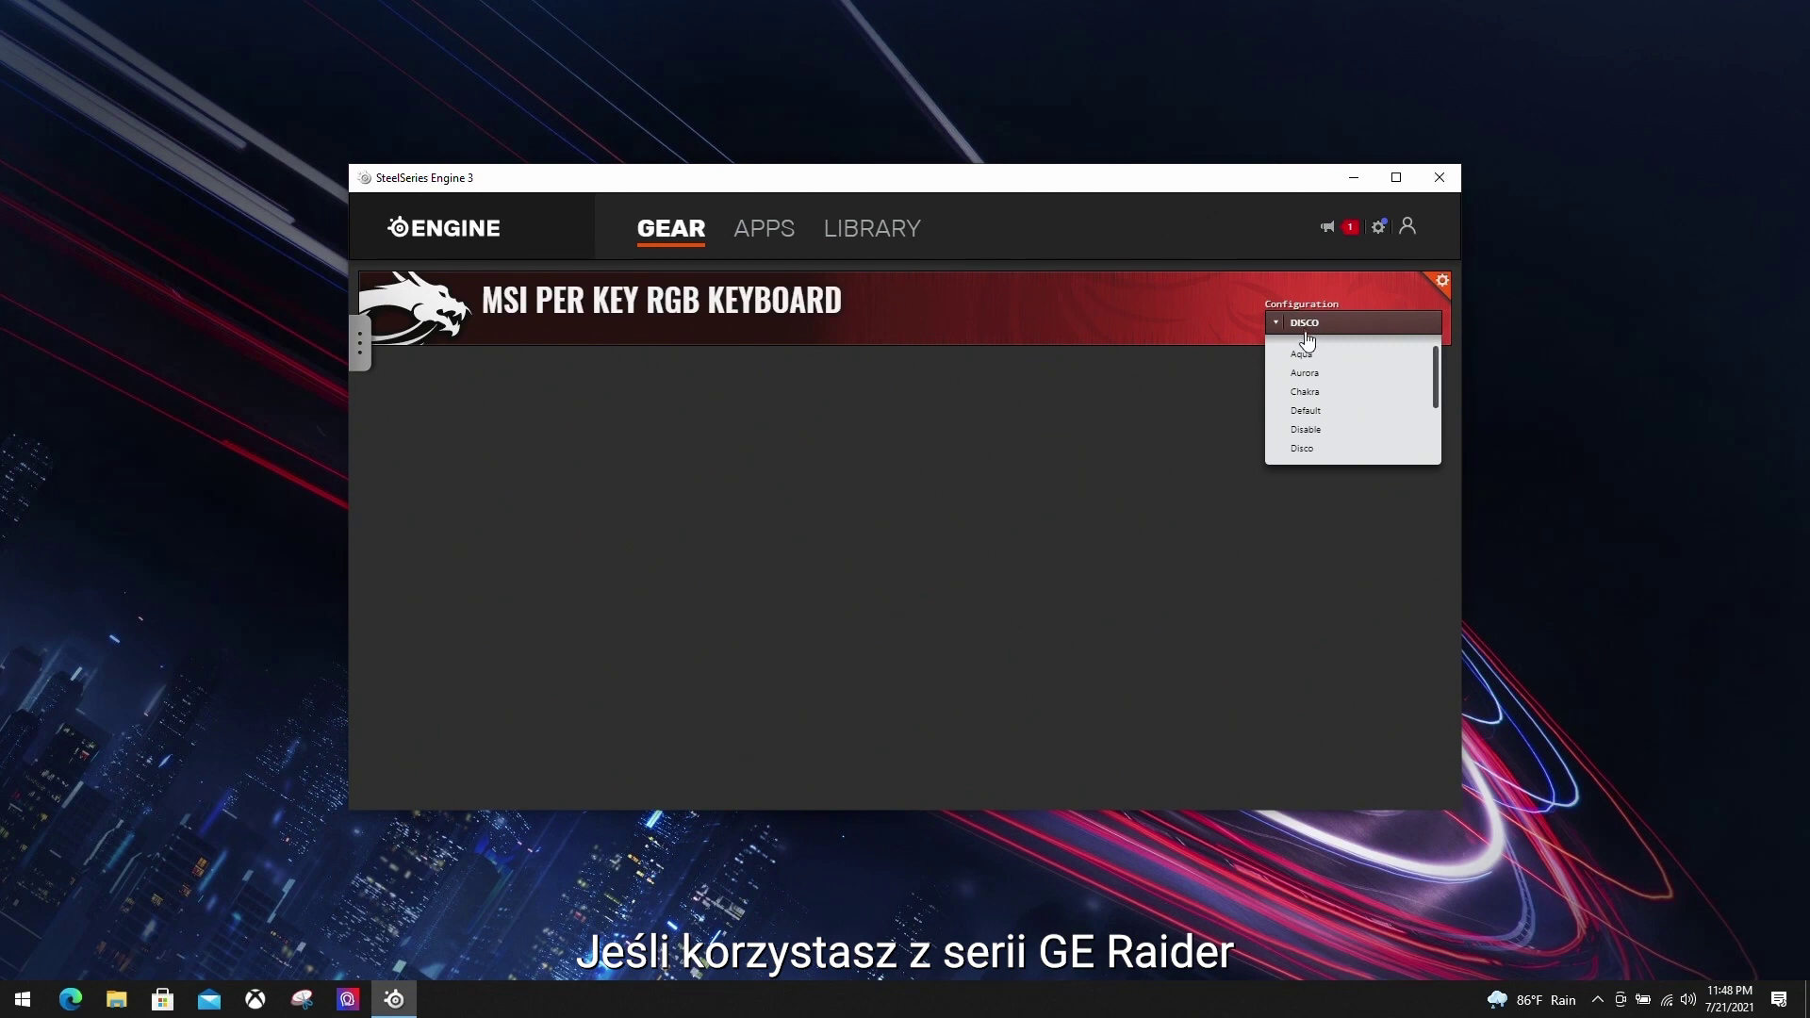
{"action": "scroll", "coordinate": [1358, 426], "scroll_direction": "down", "scroll_amount": 2}
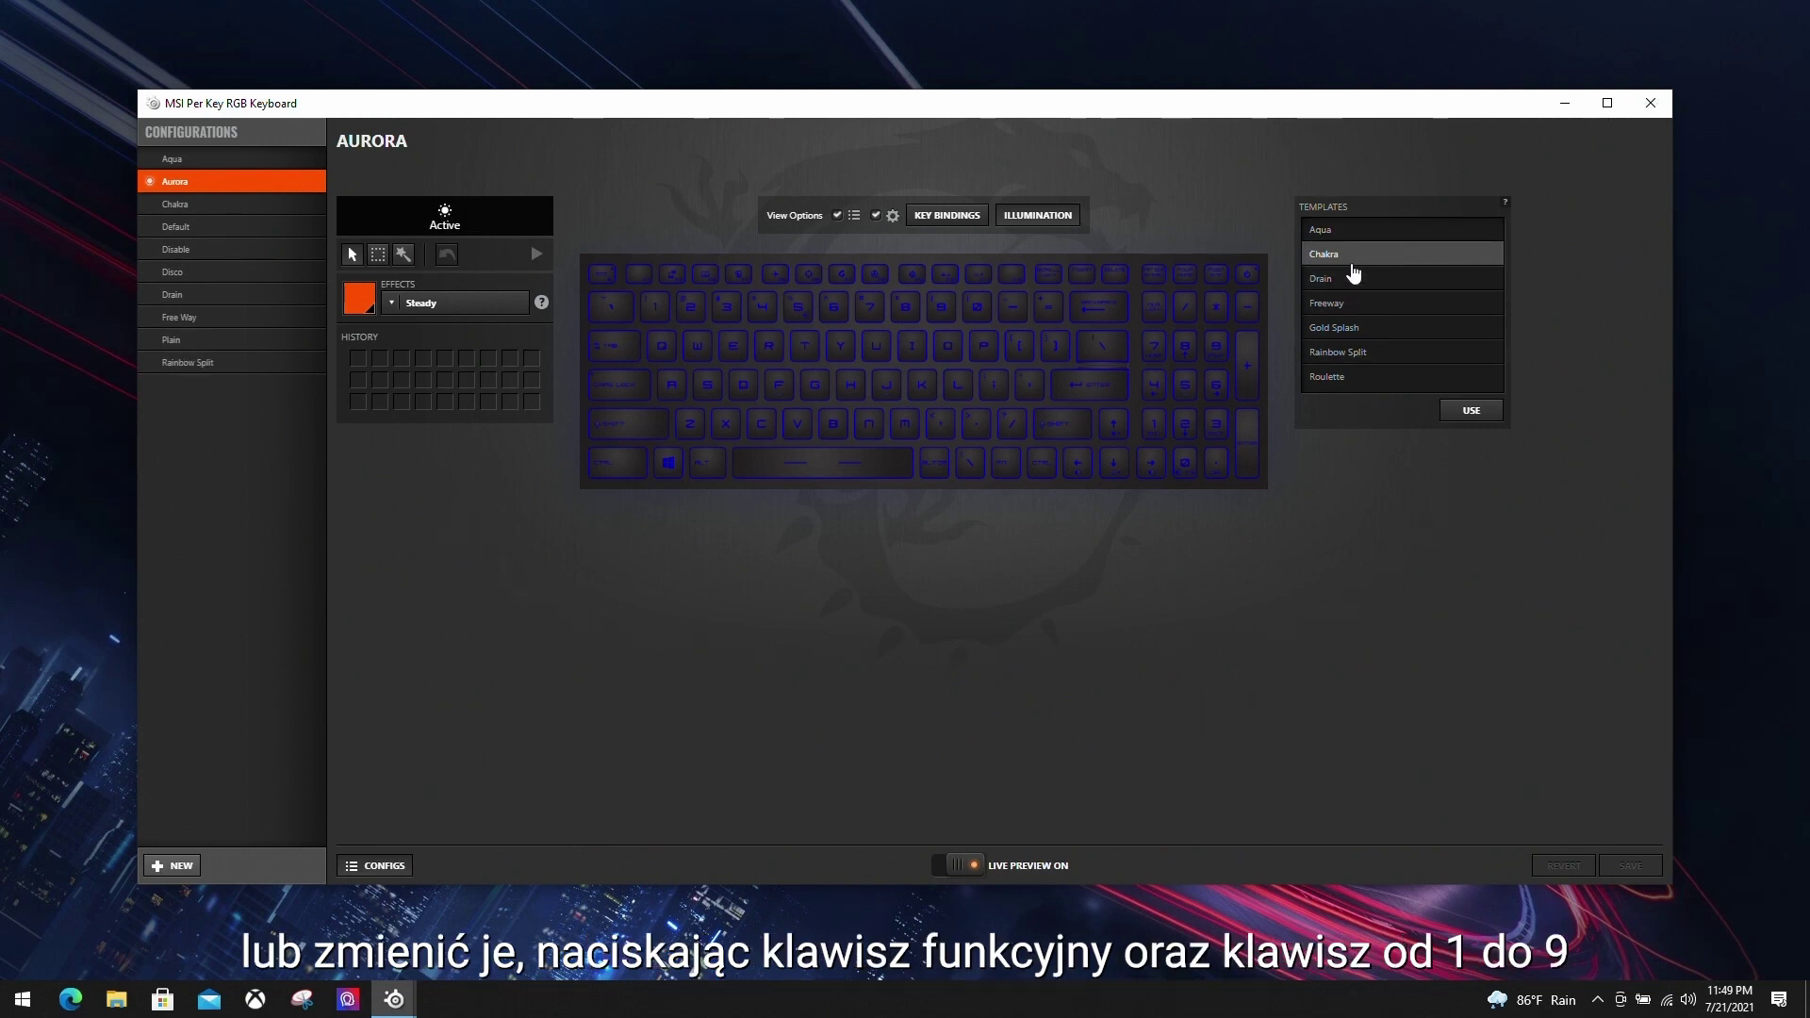
{"action": "left_click", "coordinate": [1356, 235]}
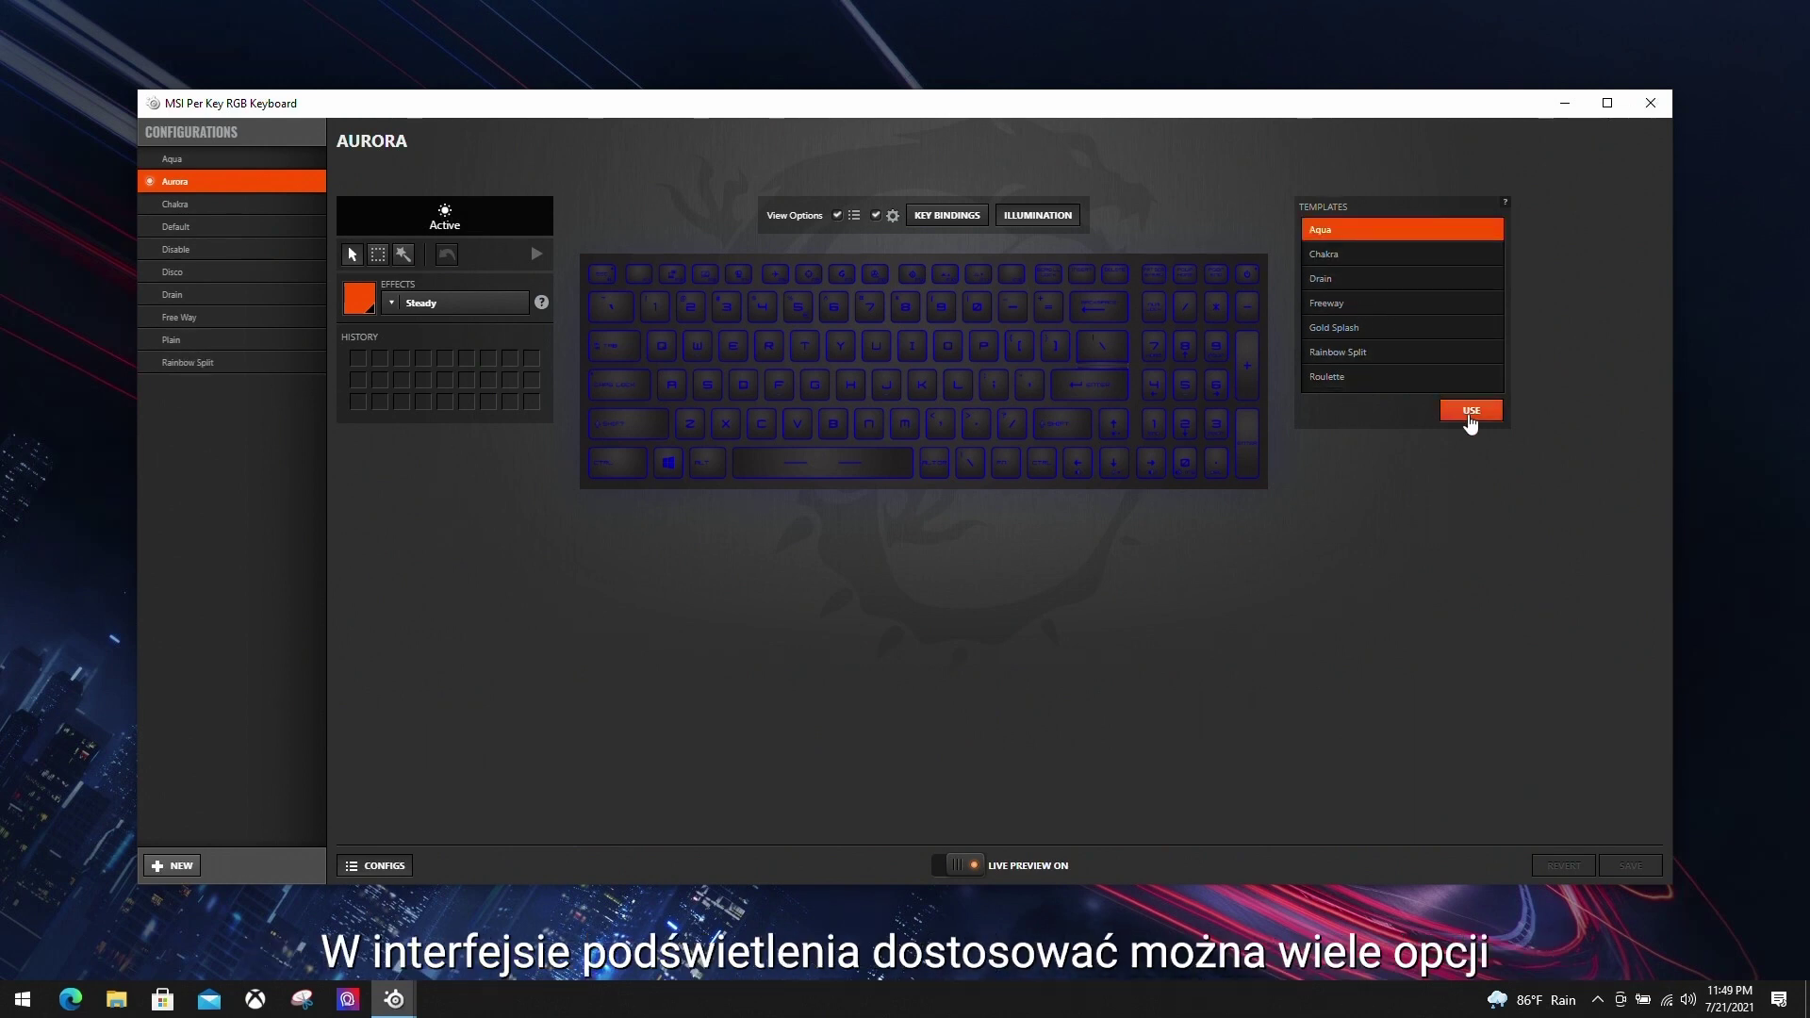
{"action": "left_click", "coordinate": [1469, 416]}
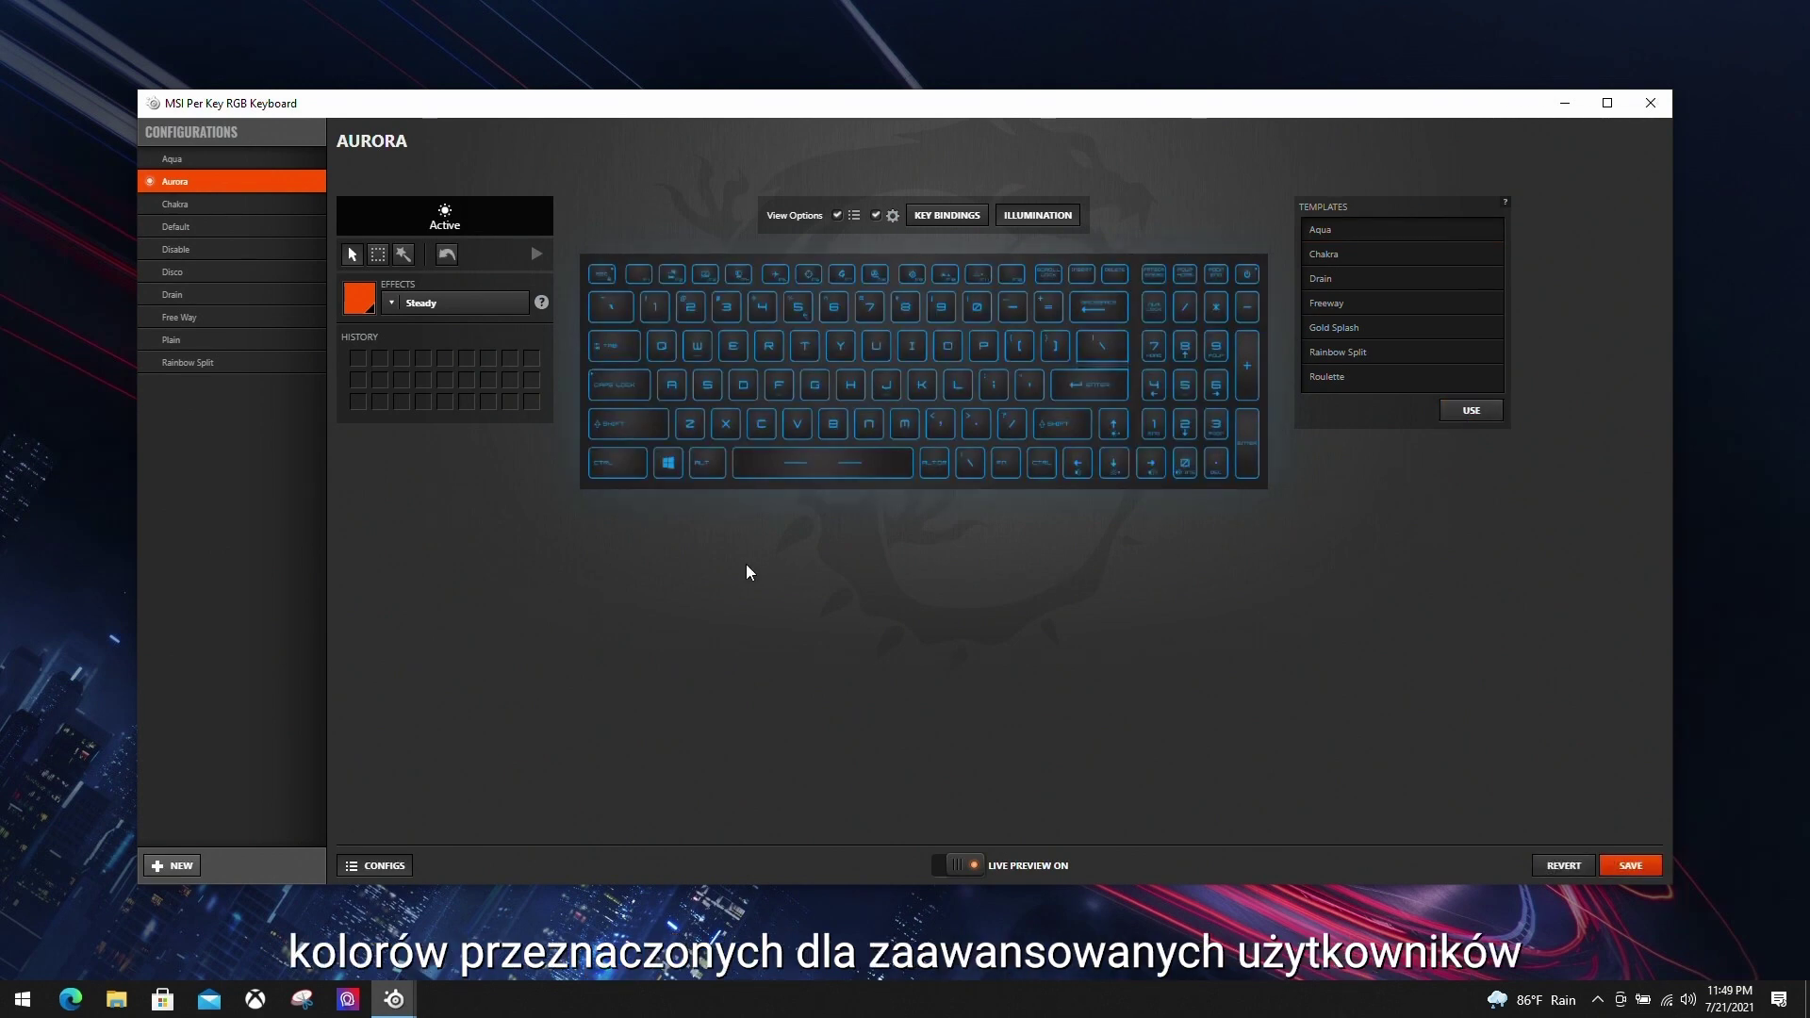
{"action": "left_click", "coordinate": [470, 311]}
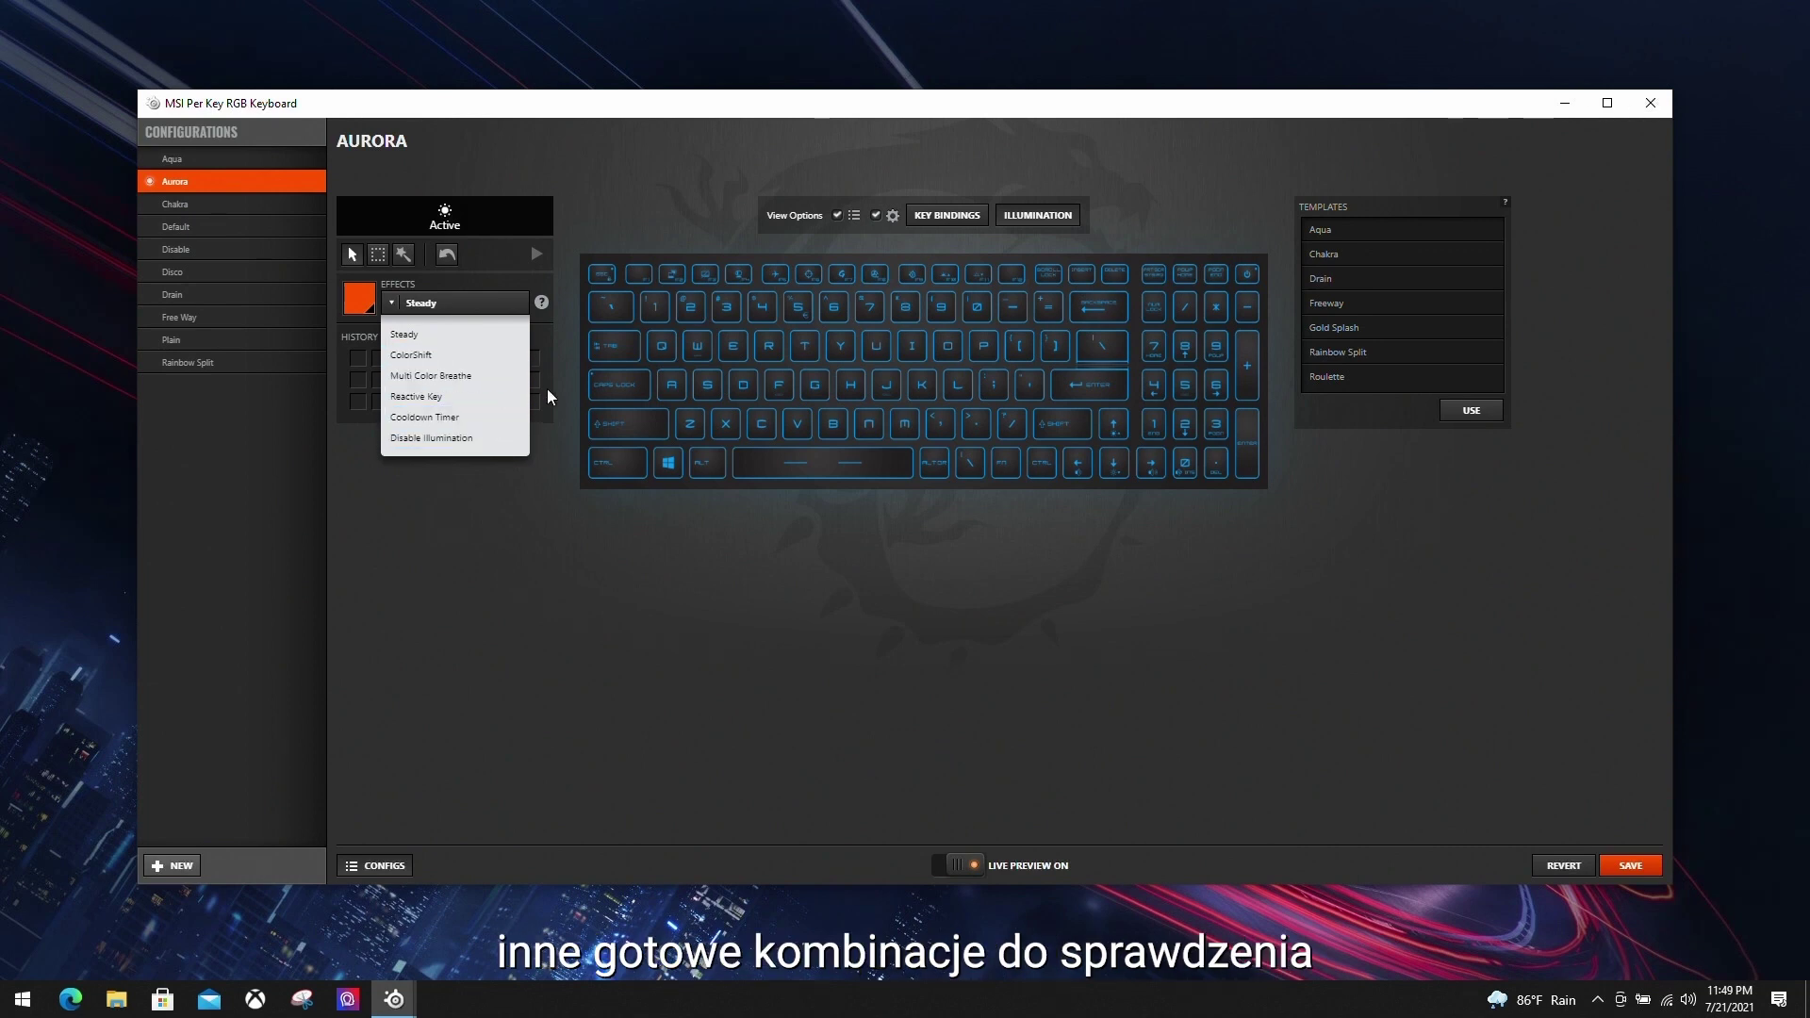
{"action": "left_click", "coordinate": [560, 427]}
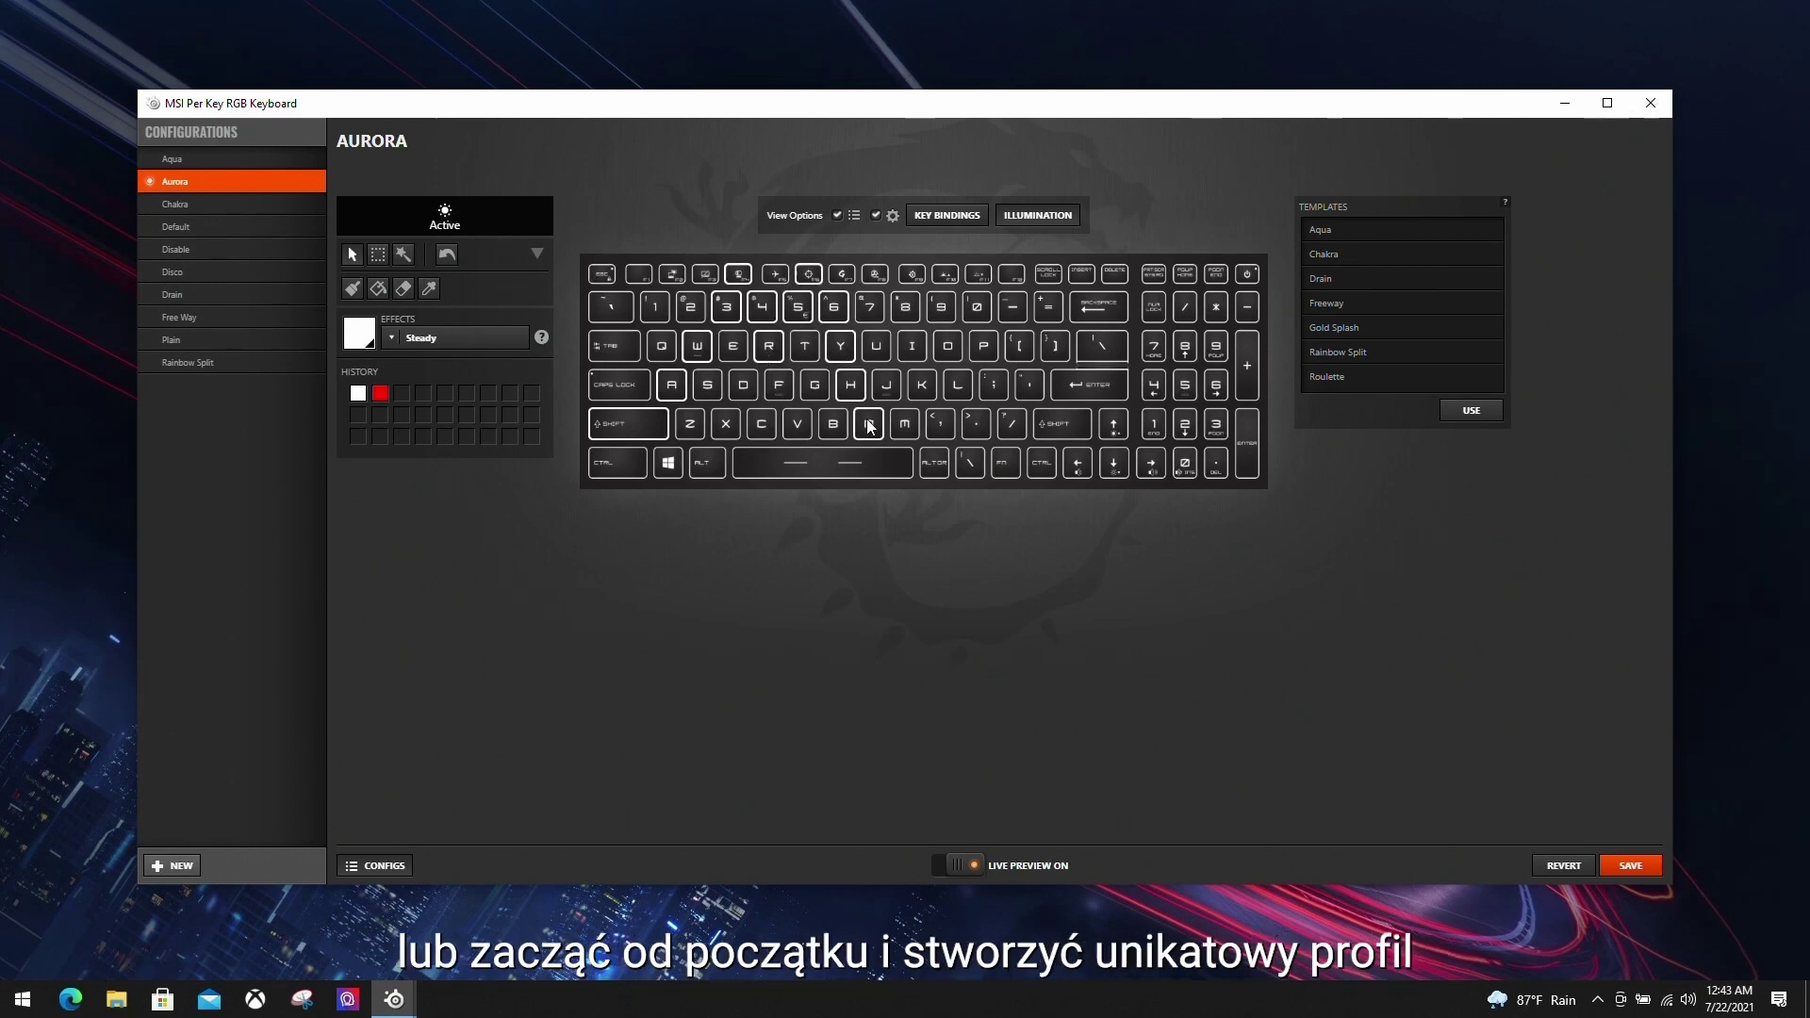
Paint F11, 9, O, P, nearby punctuation, Delete, Backspace, Enter and Up-arrow red
{"action": "left_click", "coordinate": [381, 394]}
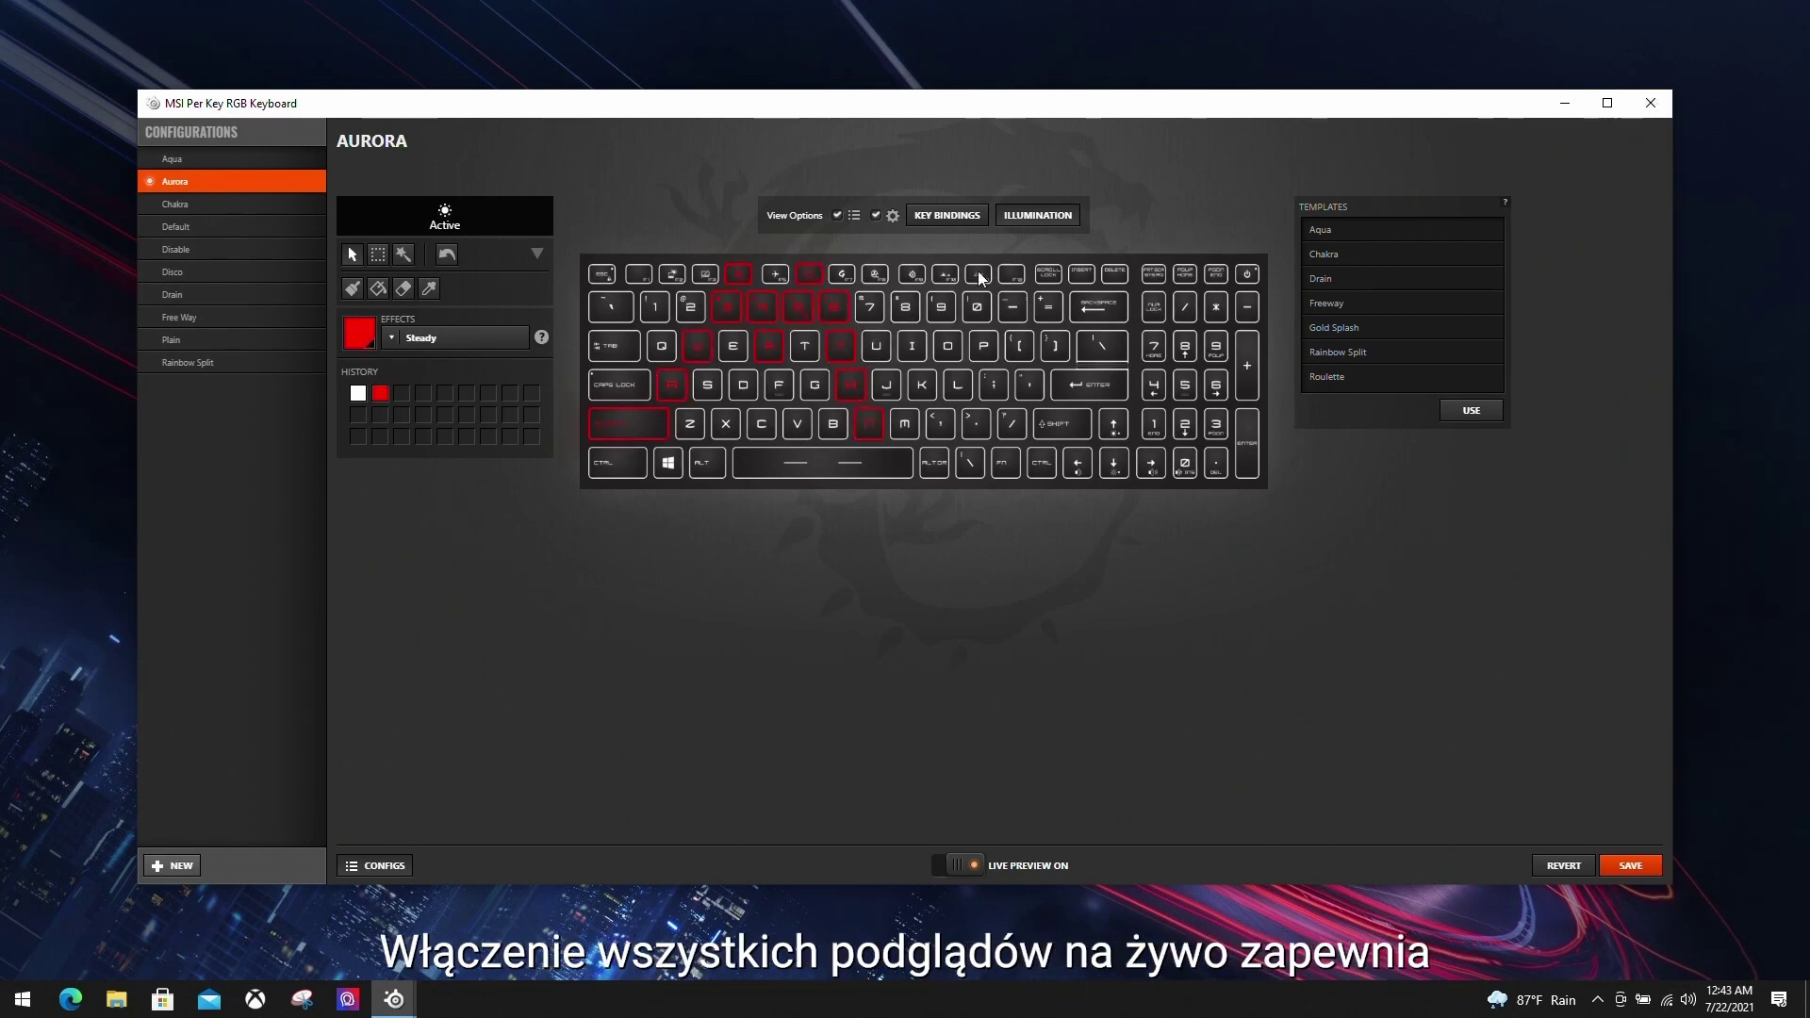
{"action": "left_click", "coordinate": [1007, 277]}
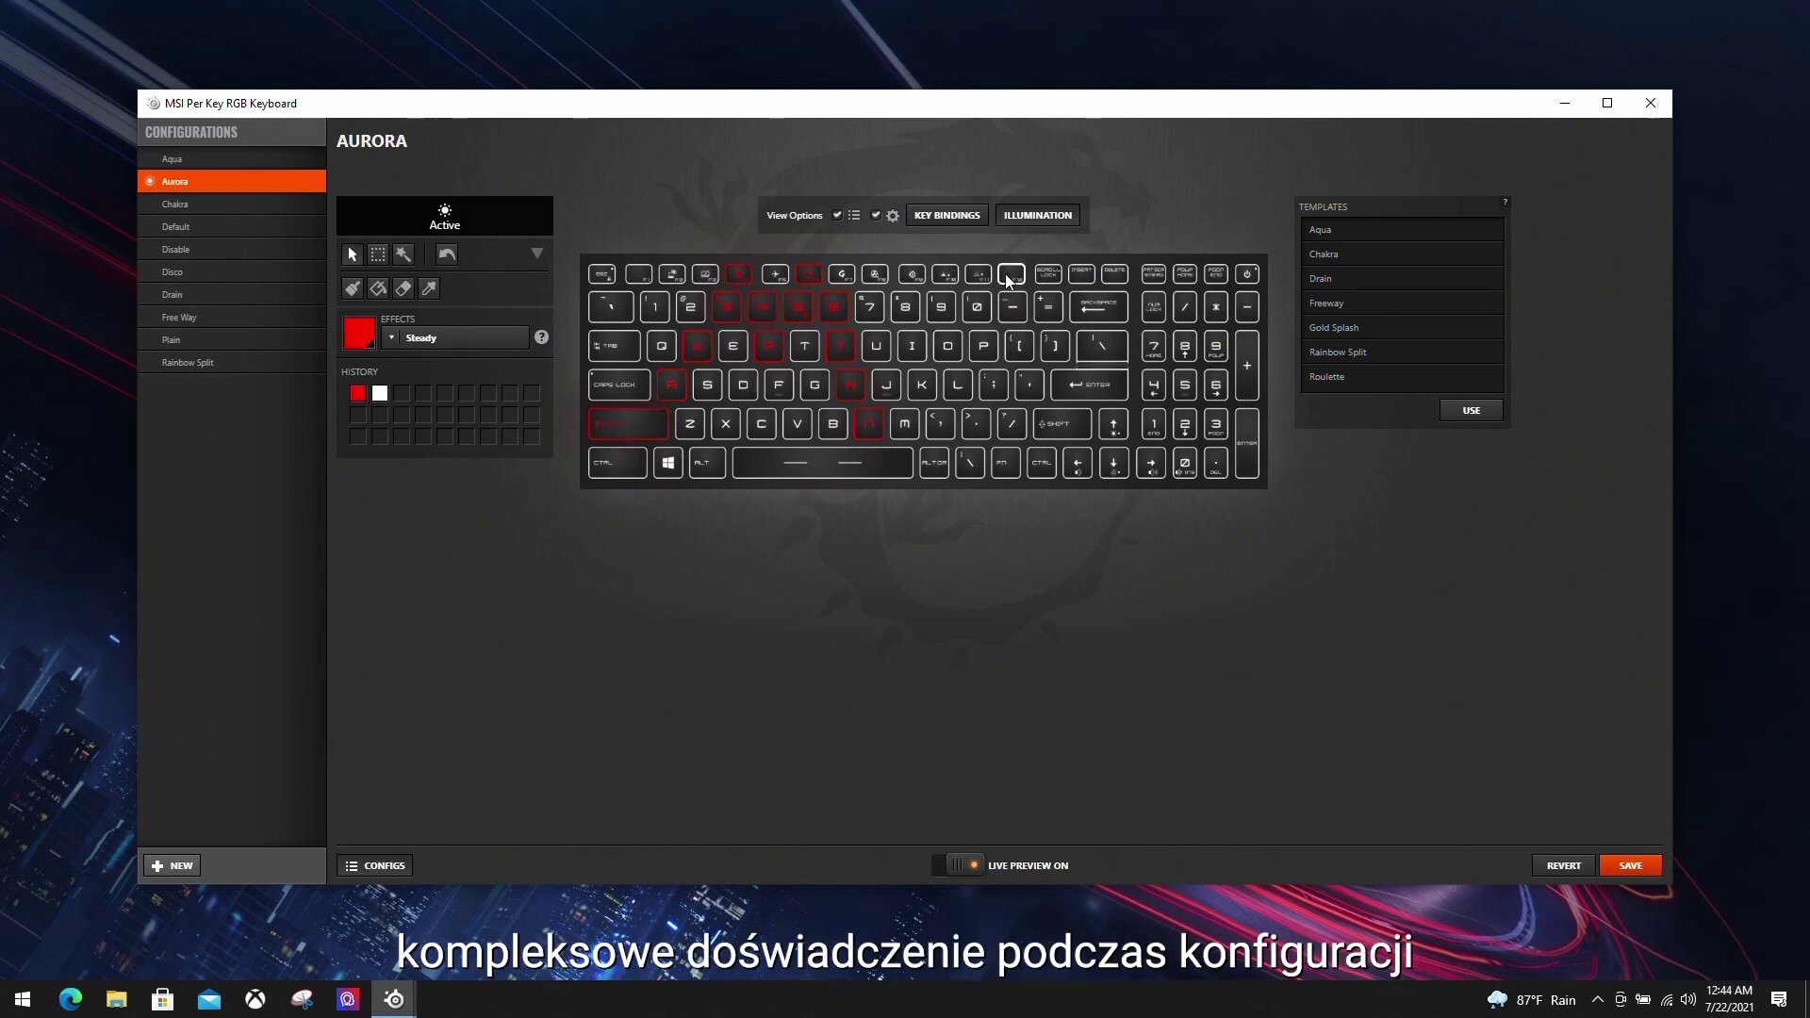
{"action": "mouse_move", "coordinate": [940, 288]}
{"action": "left_mouse_down"}
{"action": "mouse_move", "coordinate": [940, 342]}
{"action": "mouse_move", "coordinate": [1009, 426]}
{"action": "mouse_move", "coordinate": [936, 429]}
{"action": "left_mouse_up"}
{"action": "left_click", "coordinate": [359, 393]}
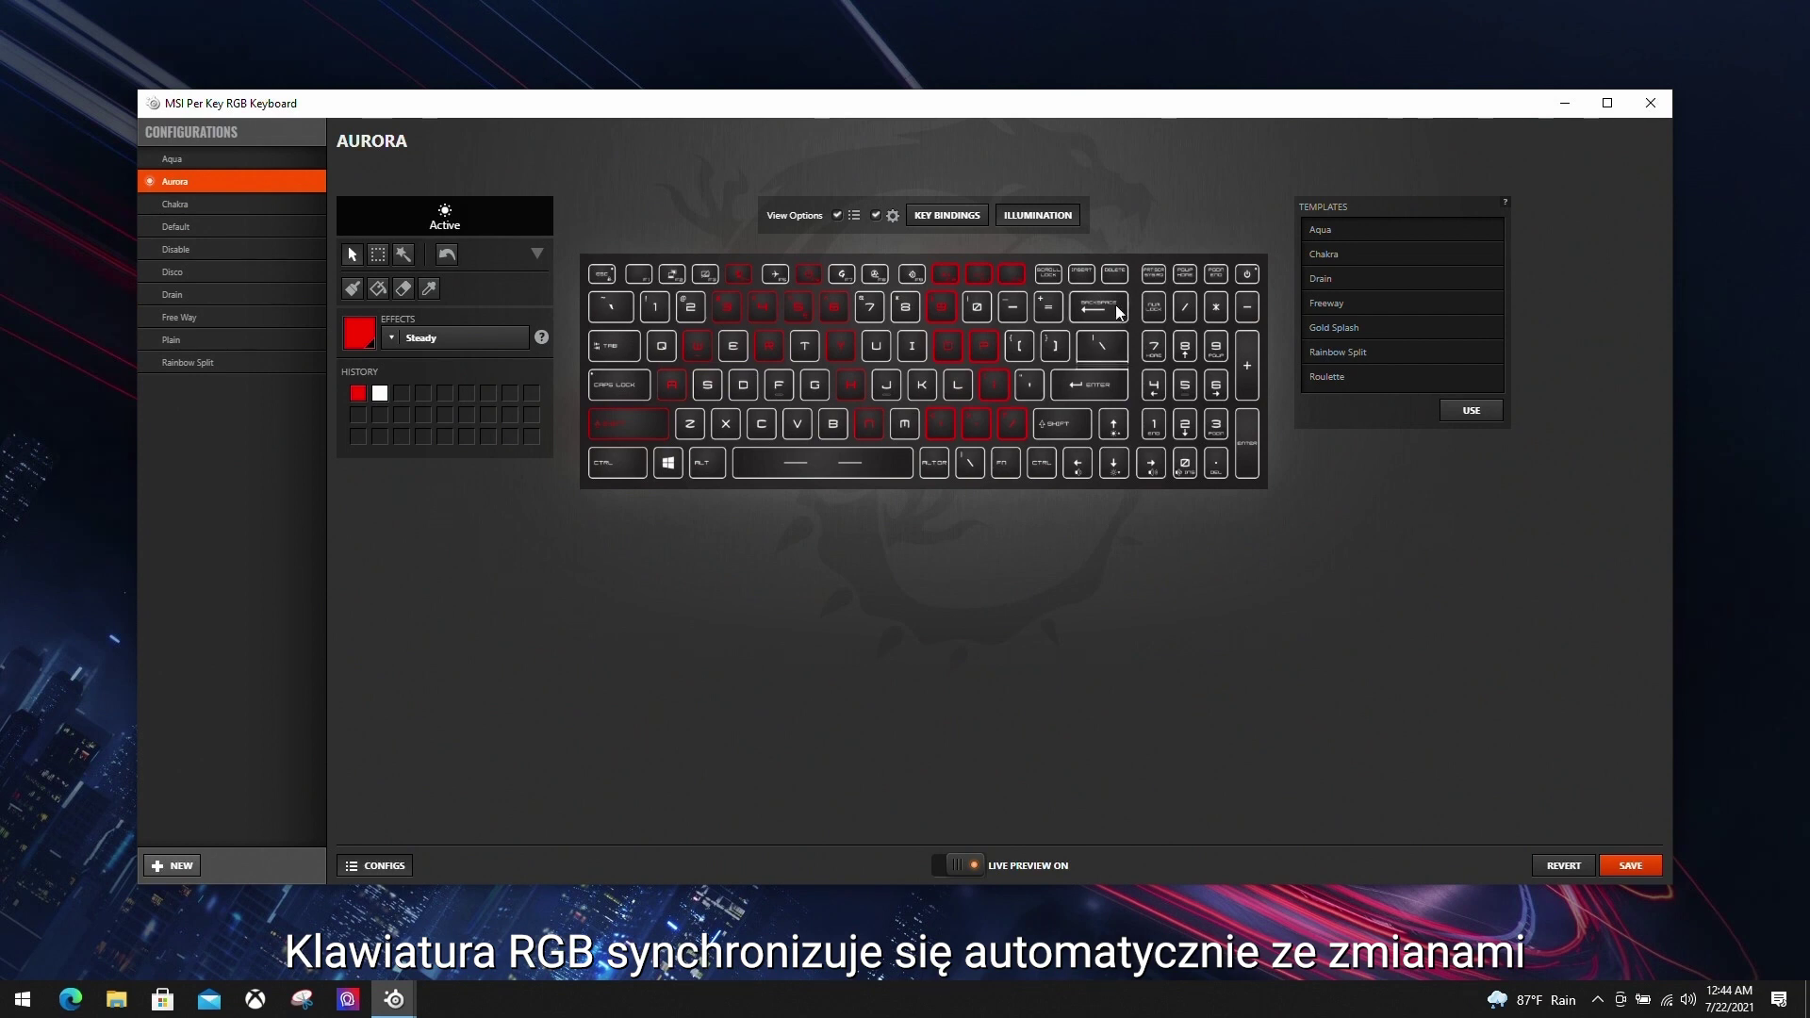
{"action": "left_click_drag", "start_coordinate": [1110, 280], "coordinate": [1113, 424]}
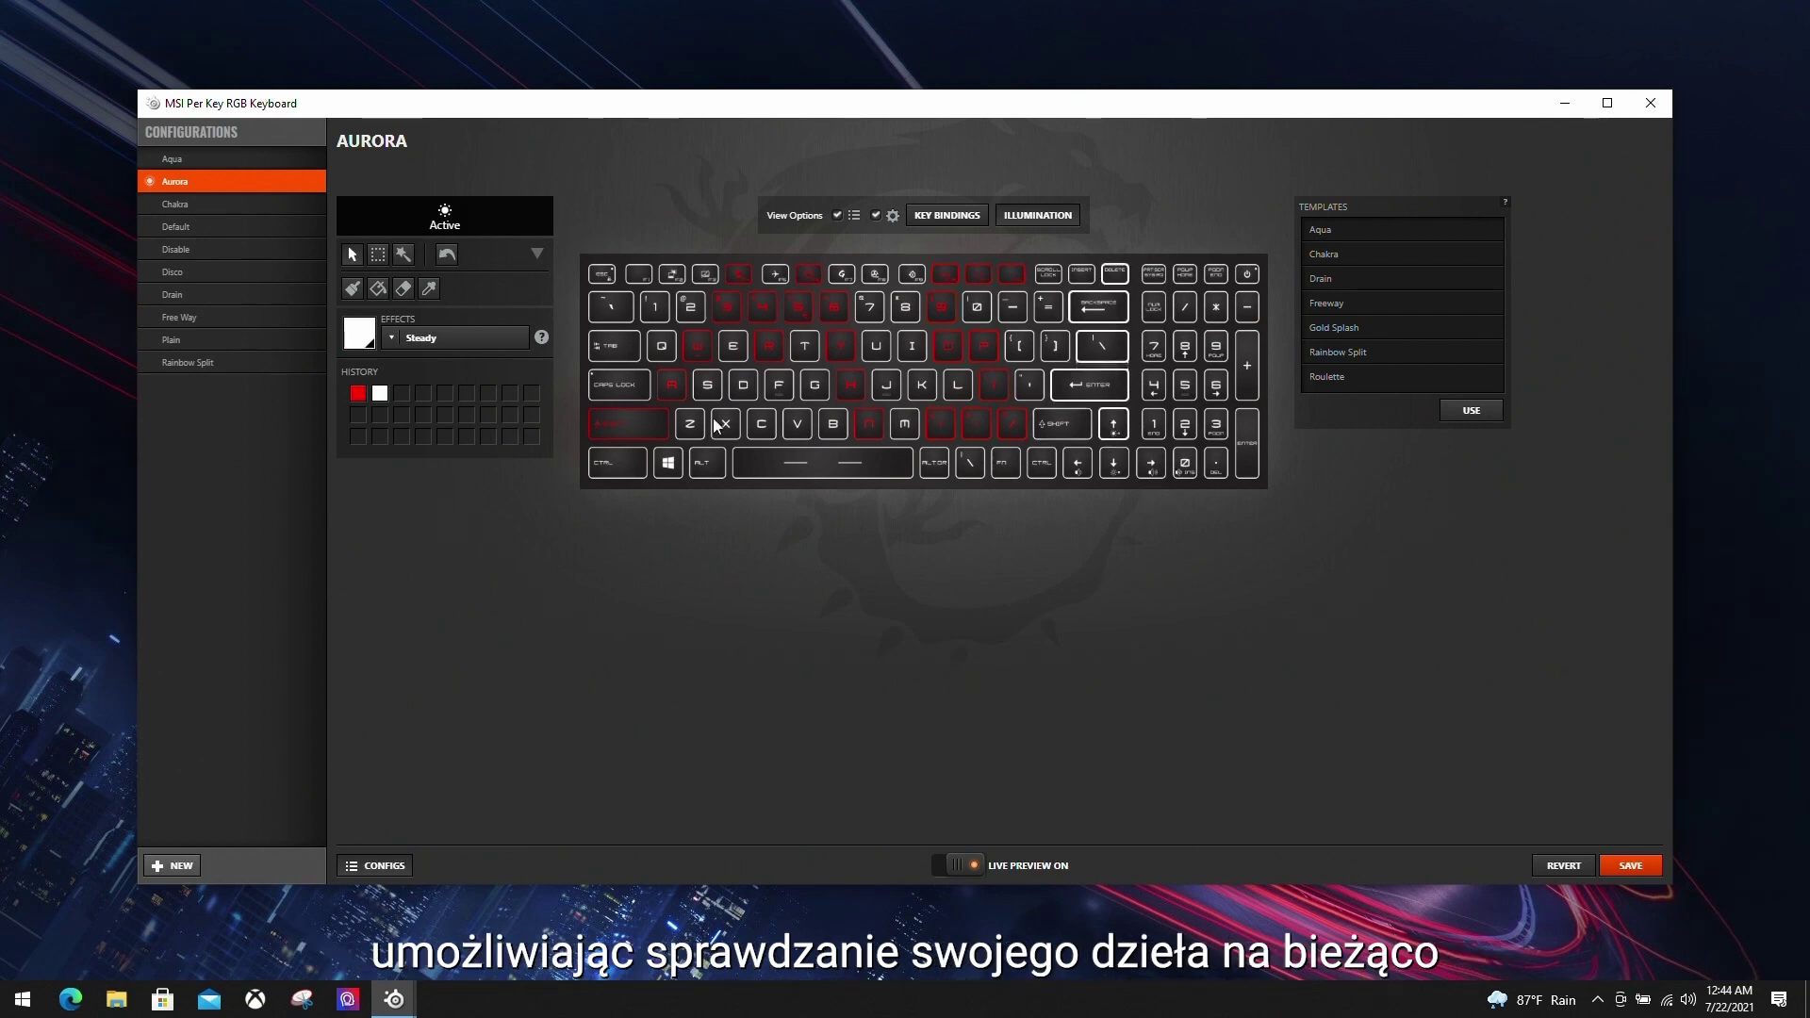
{"action": "left_click", "coordinate": [359, 393]}
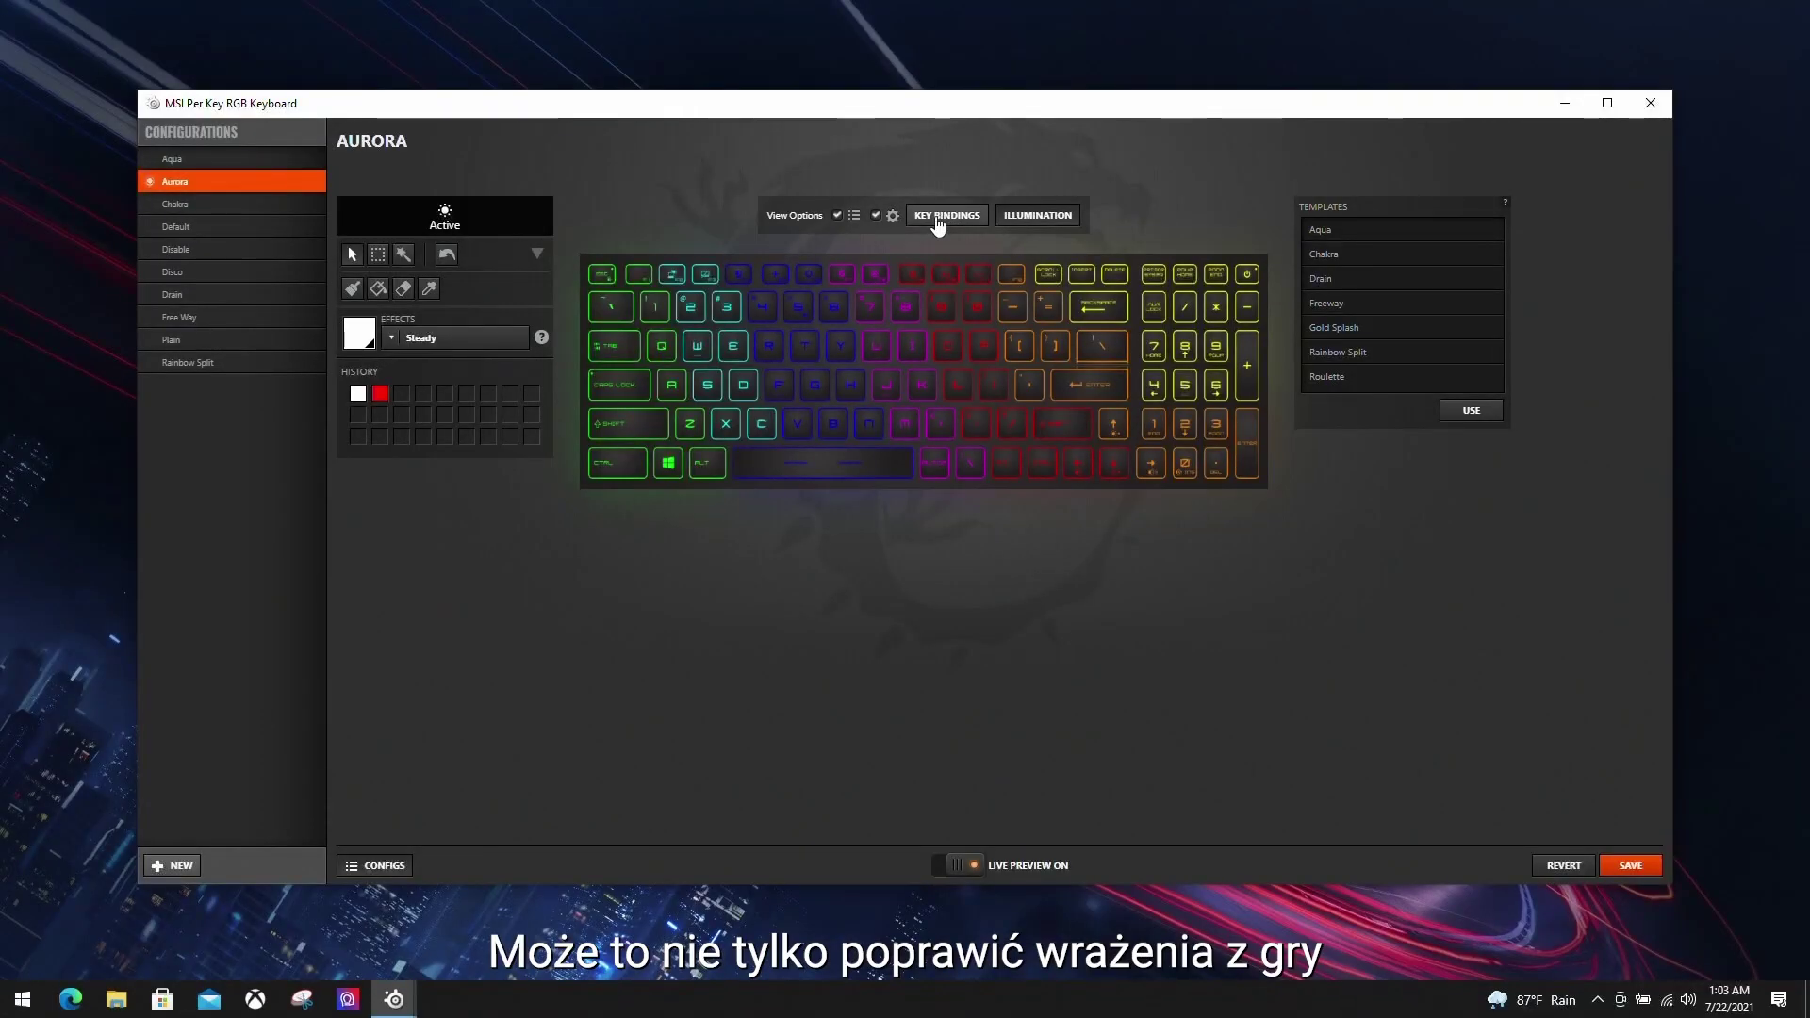
Open the Macro Editor from the key bindings and start recording a new macro
{"action": "left_click", "coordinate": [937, 218]}
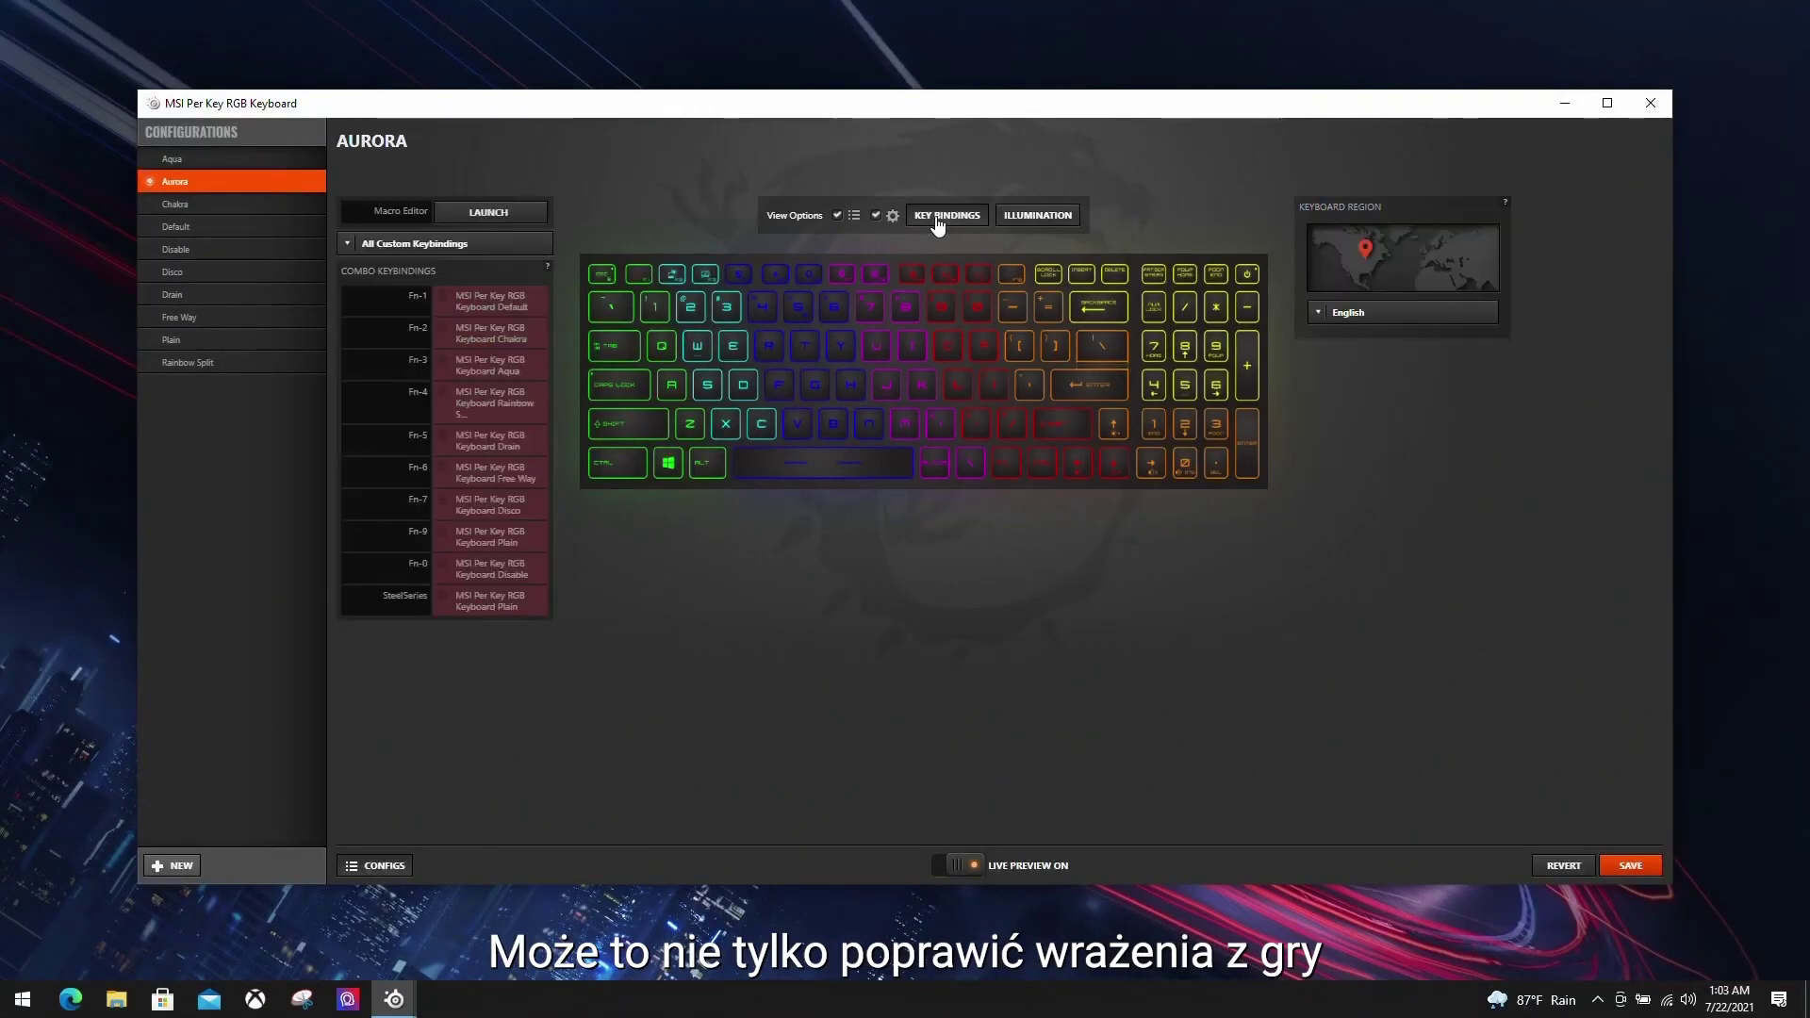
{"action": "left_click", "coordinate": [525, 218]}
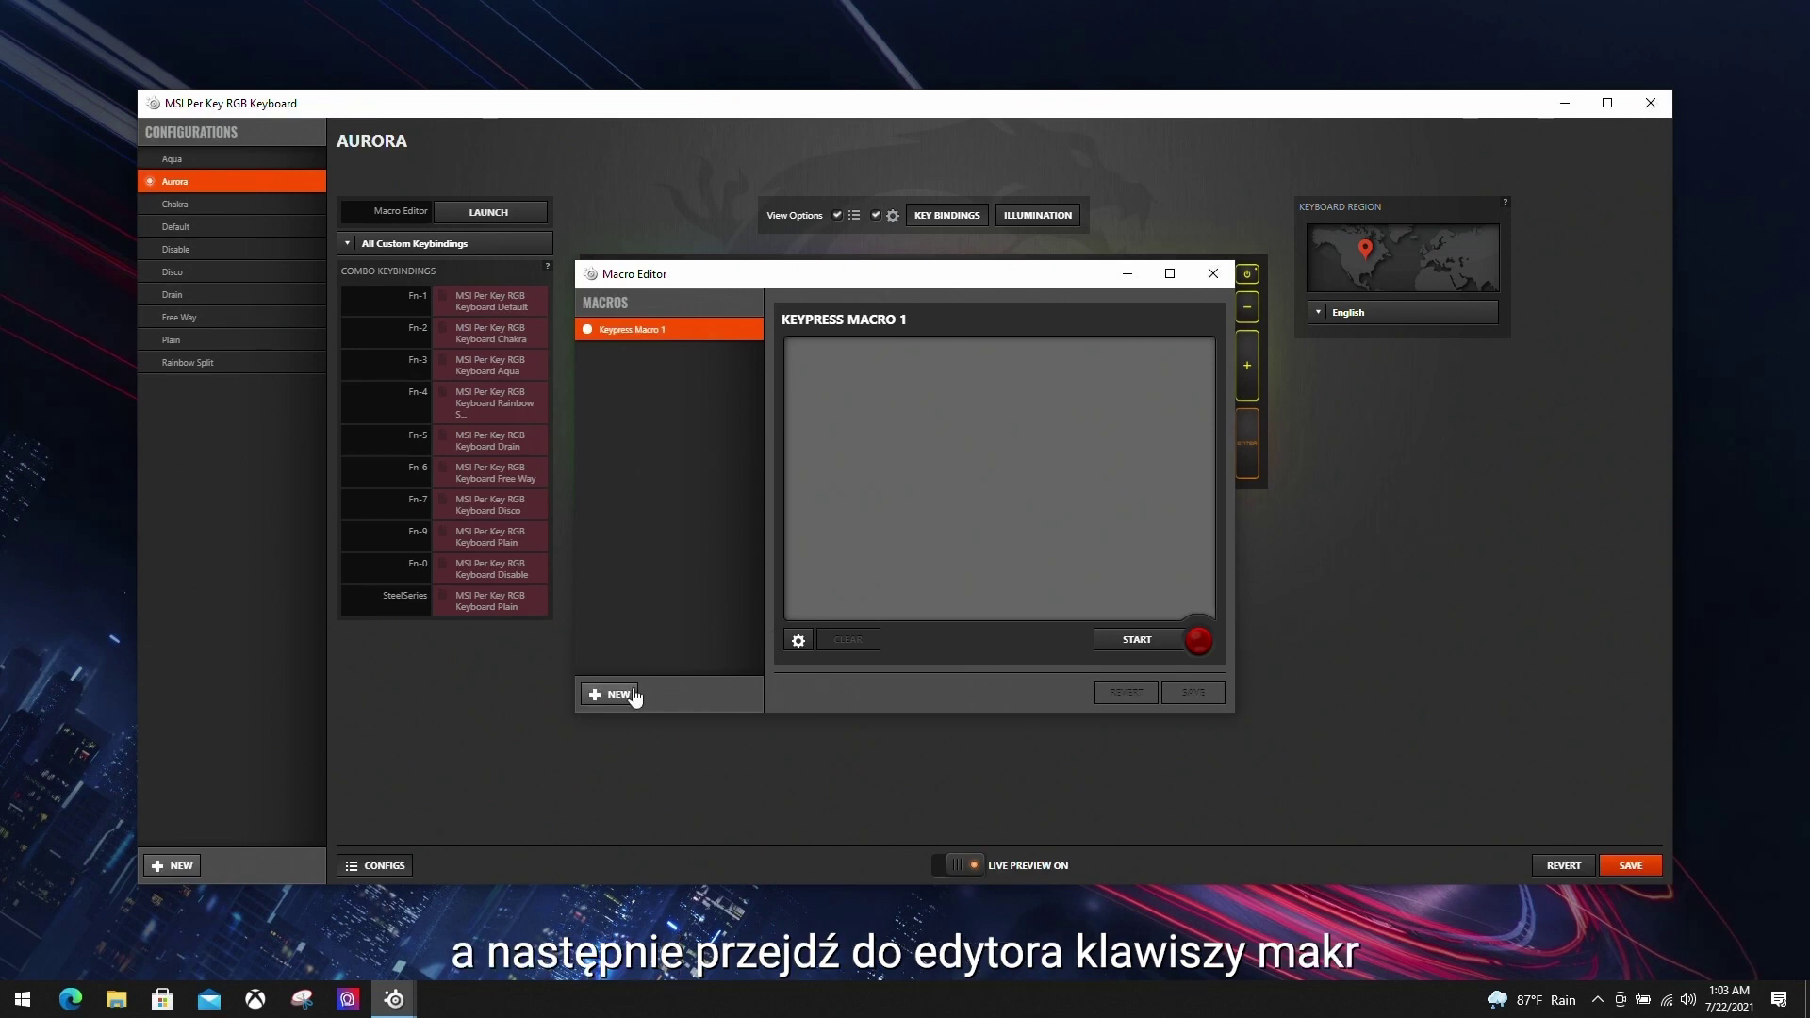
{"action": "left_click", "coordinate": [1141, 641]}
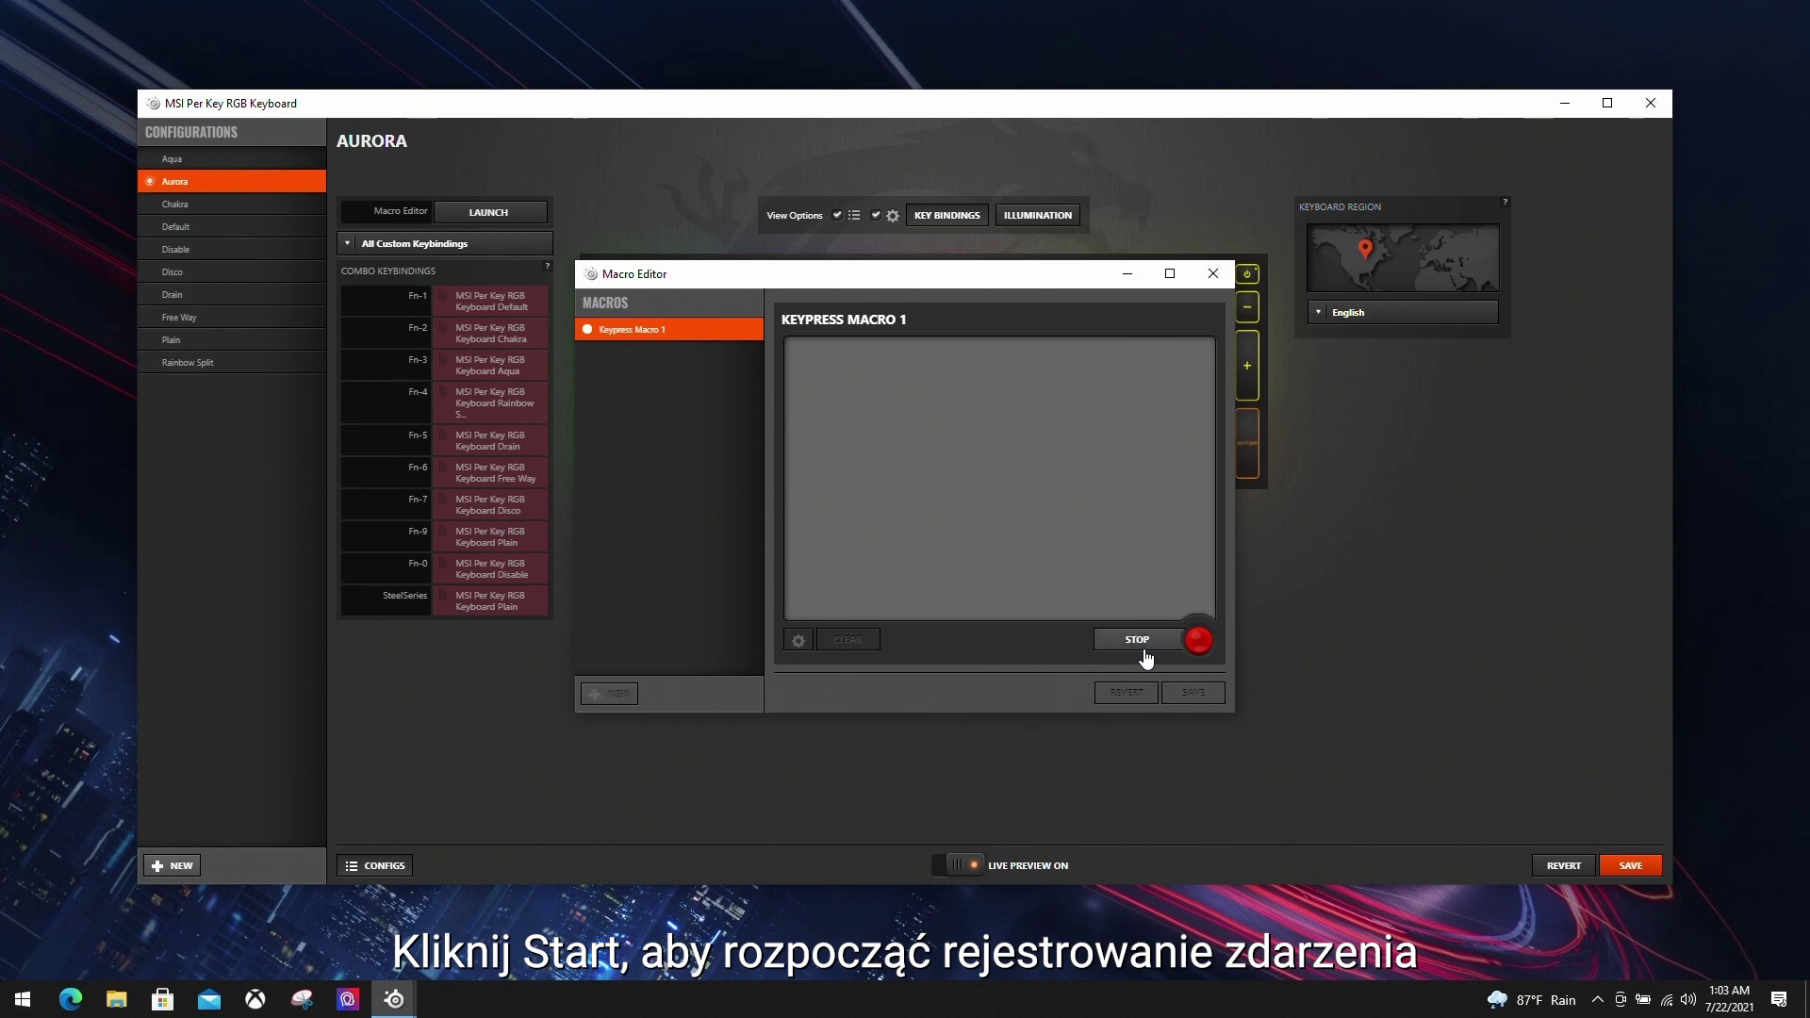
Record A, W, D, S, Space, Shift, Ctrl and a mouse click, then set the first delay to 0 ms
{"action": "key", "text": "a"}
{"action": "key", "text": "w"}
{"action": "key", "text": "d"}
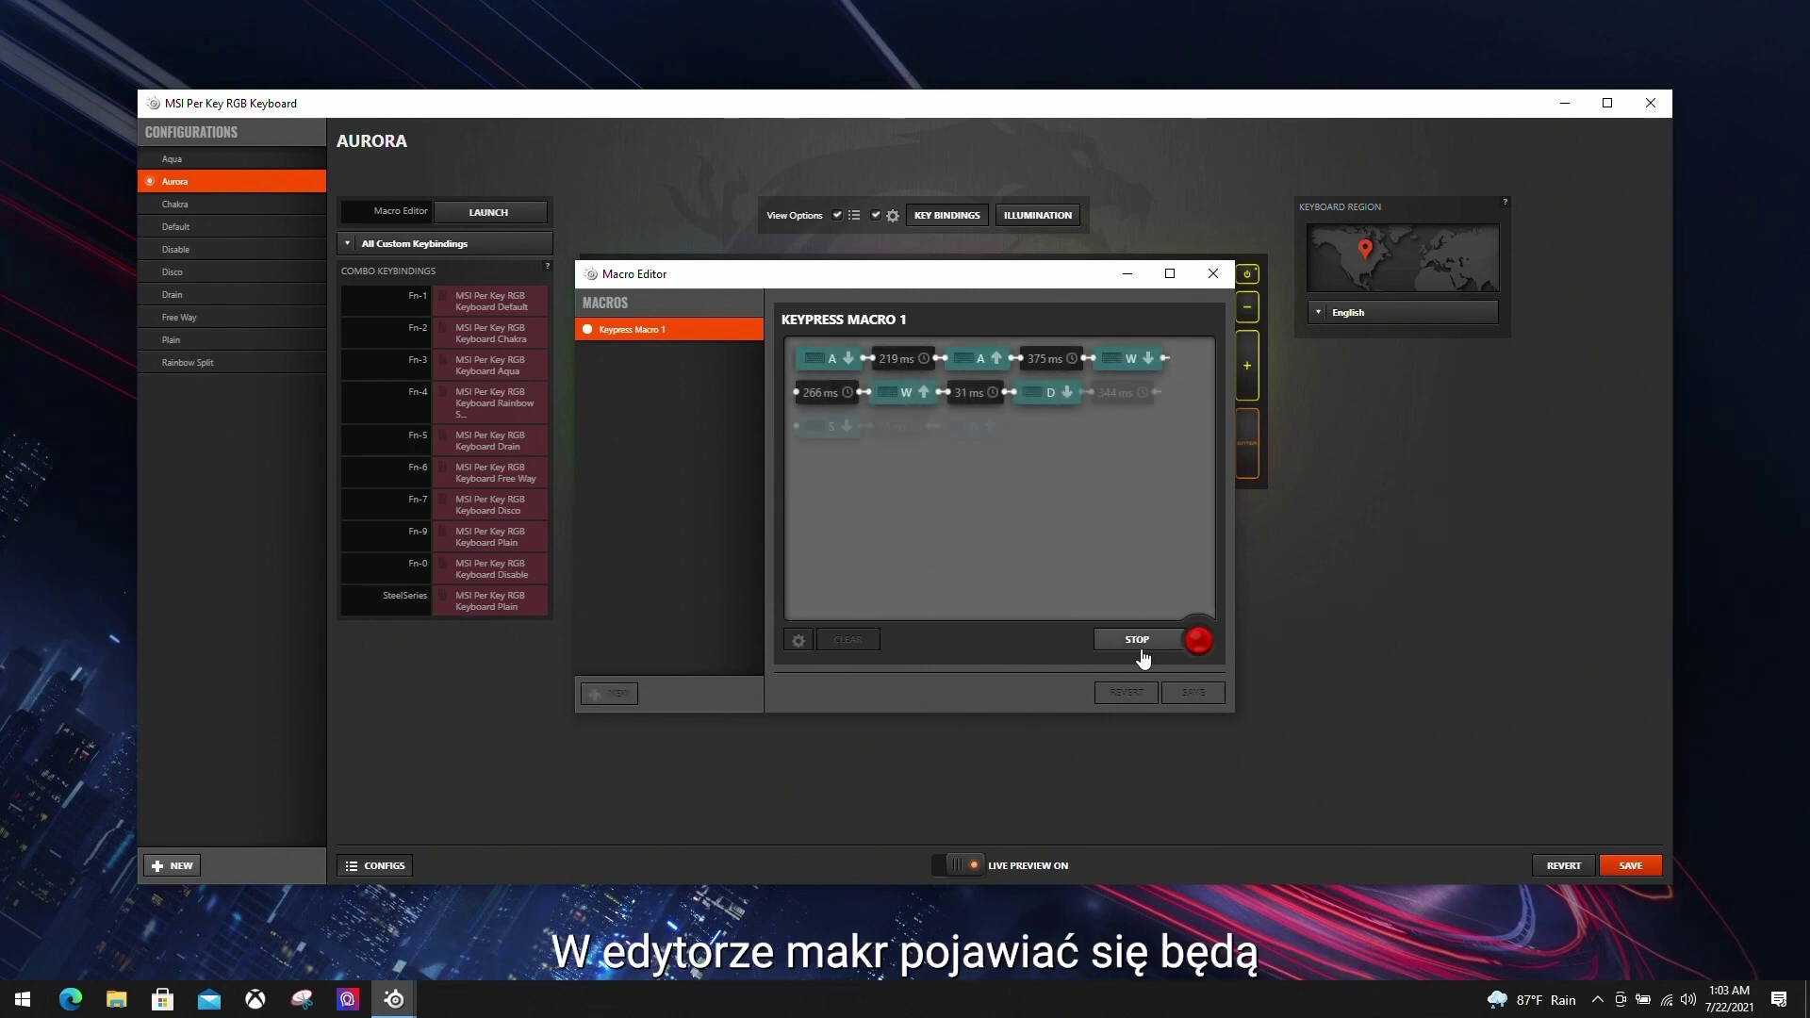
{"action": "key", "text": "s"}
{"action": "key", "text": "space"}
{"action": "key", "text": "shift"}
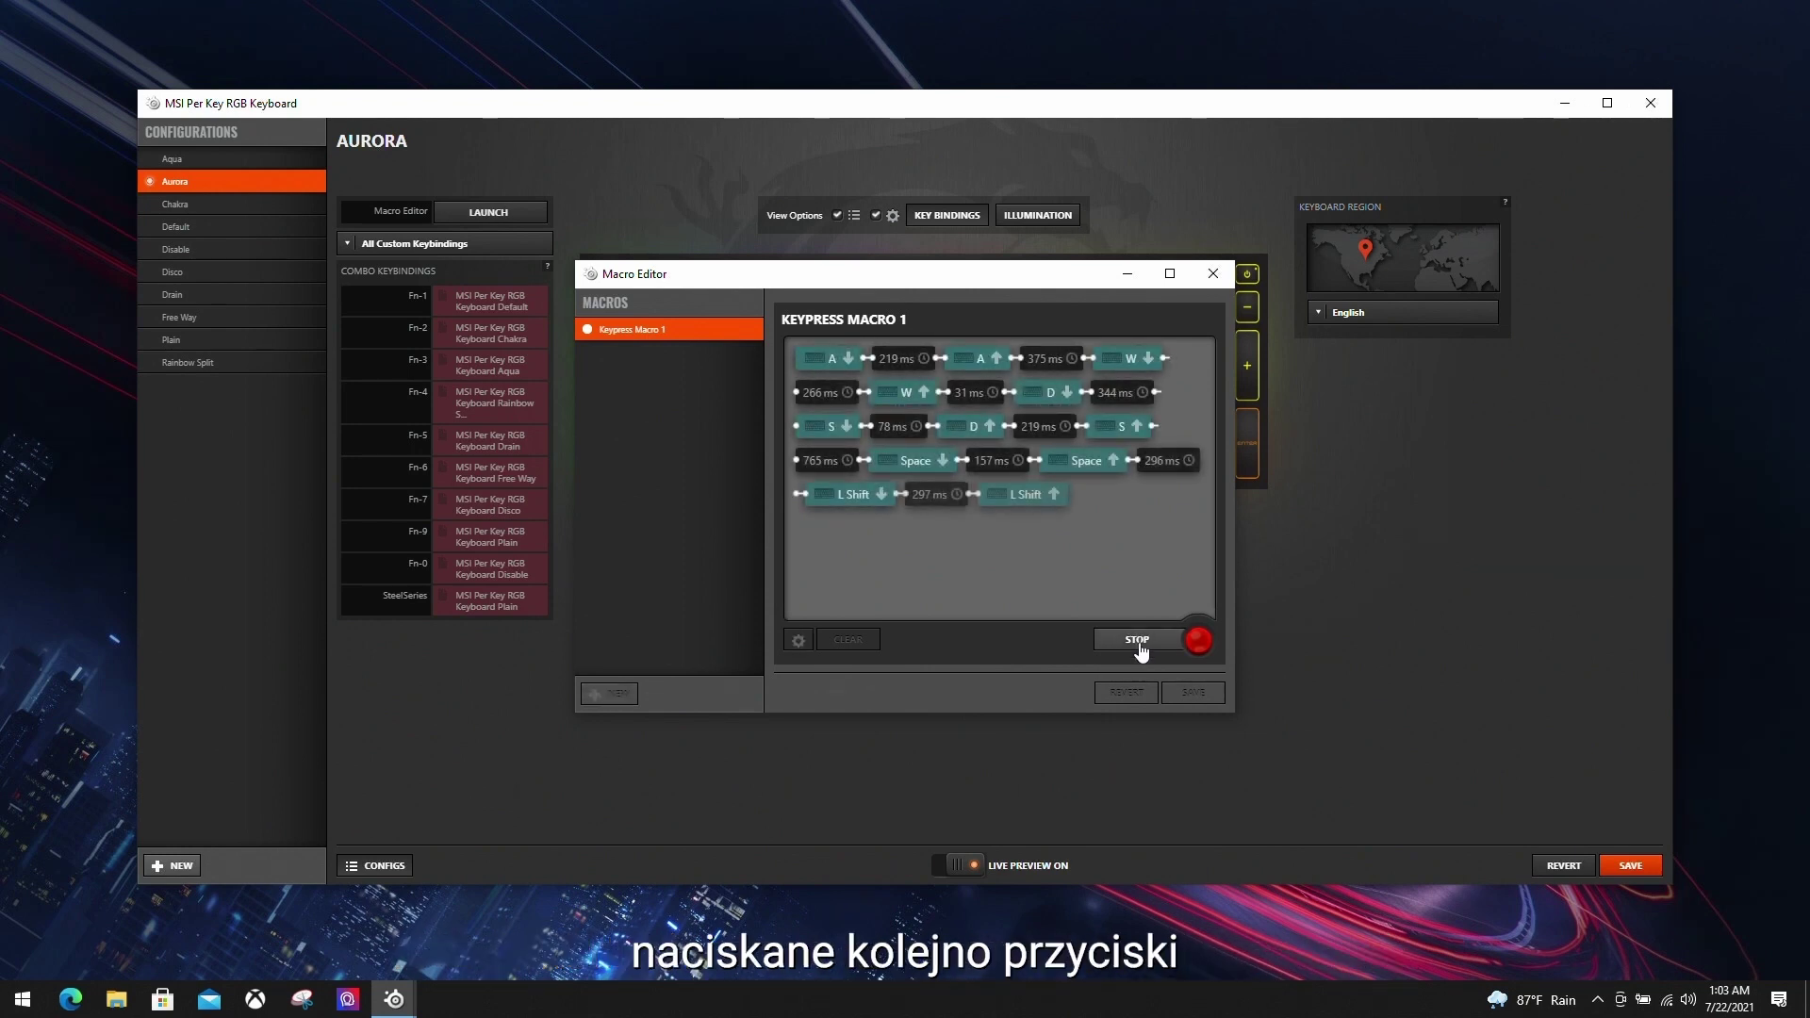
{"action": "key", "text": "ctrl"}
{"action": "left_click", "coordinate": [1125, 583]}
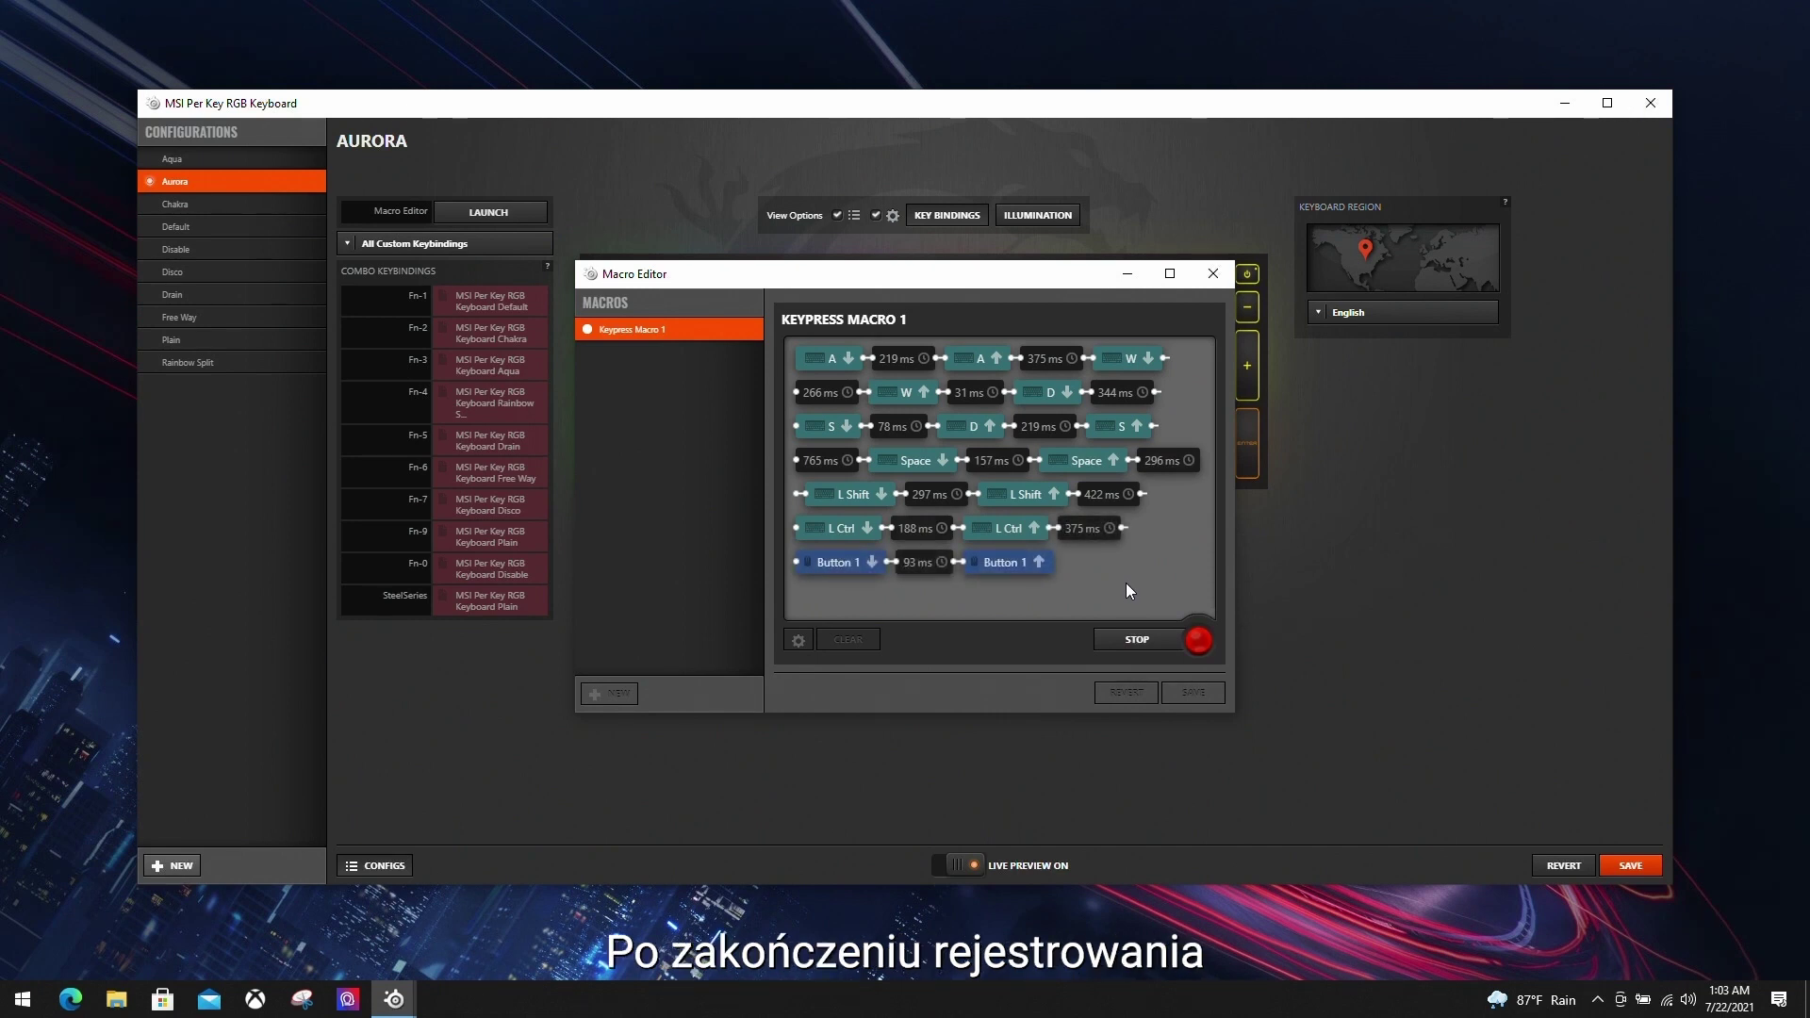
{"action": "left_click", "coordinate": [1138, 642]}
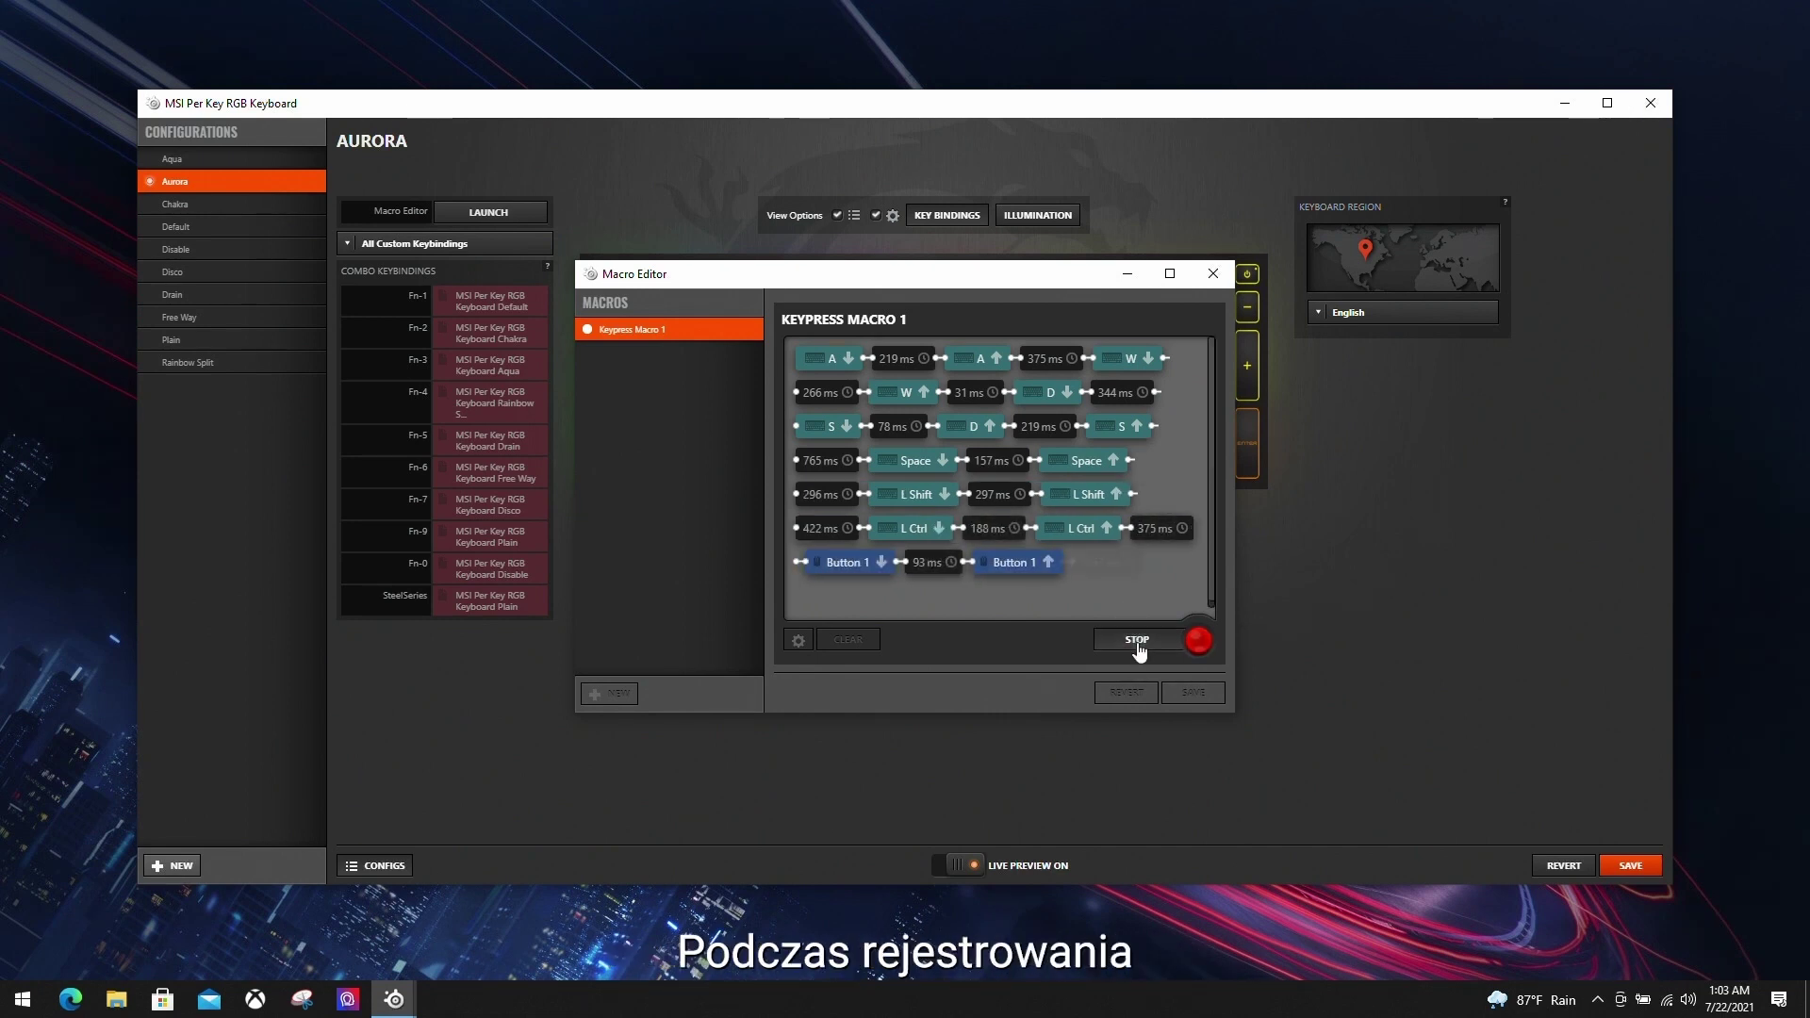
{"action": "left_click", "coordinate": [896, 368]}
{"action": "type", "text": "0"}
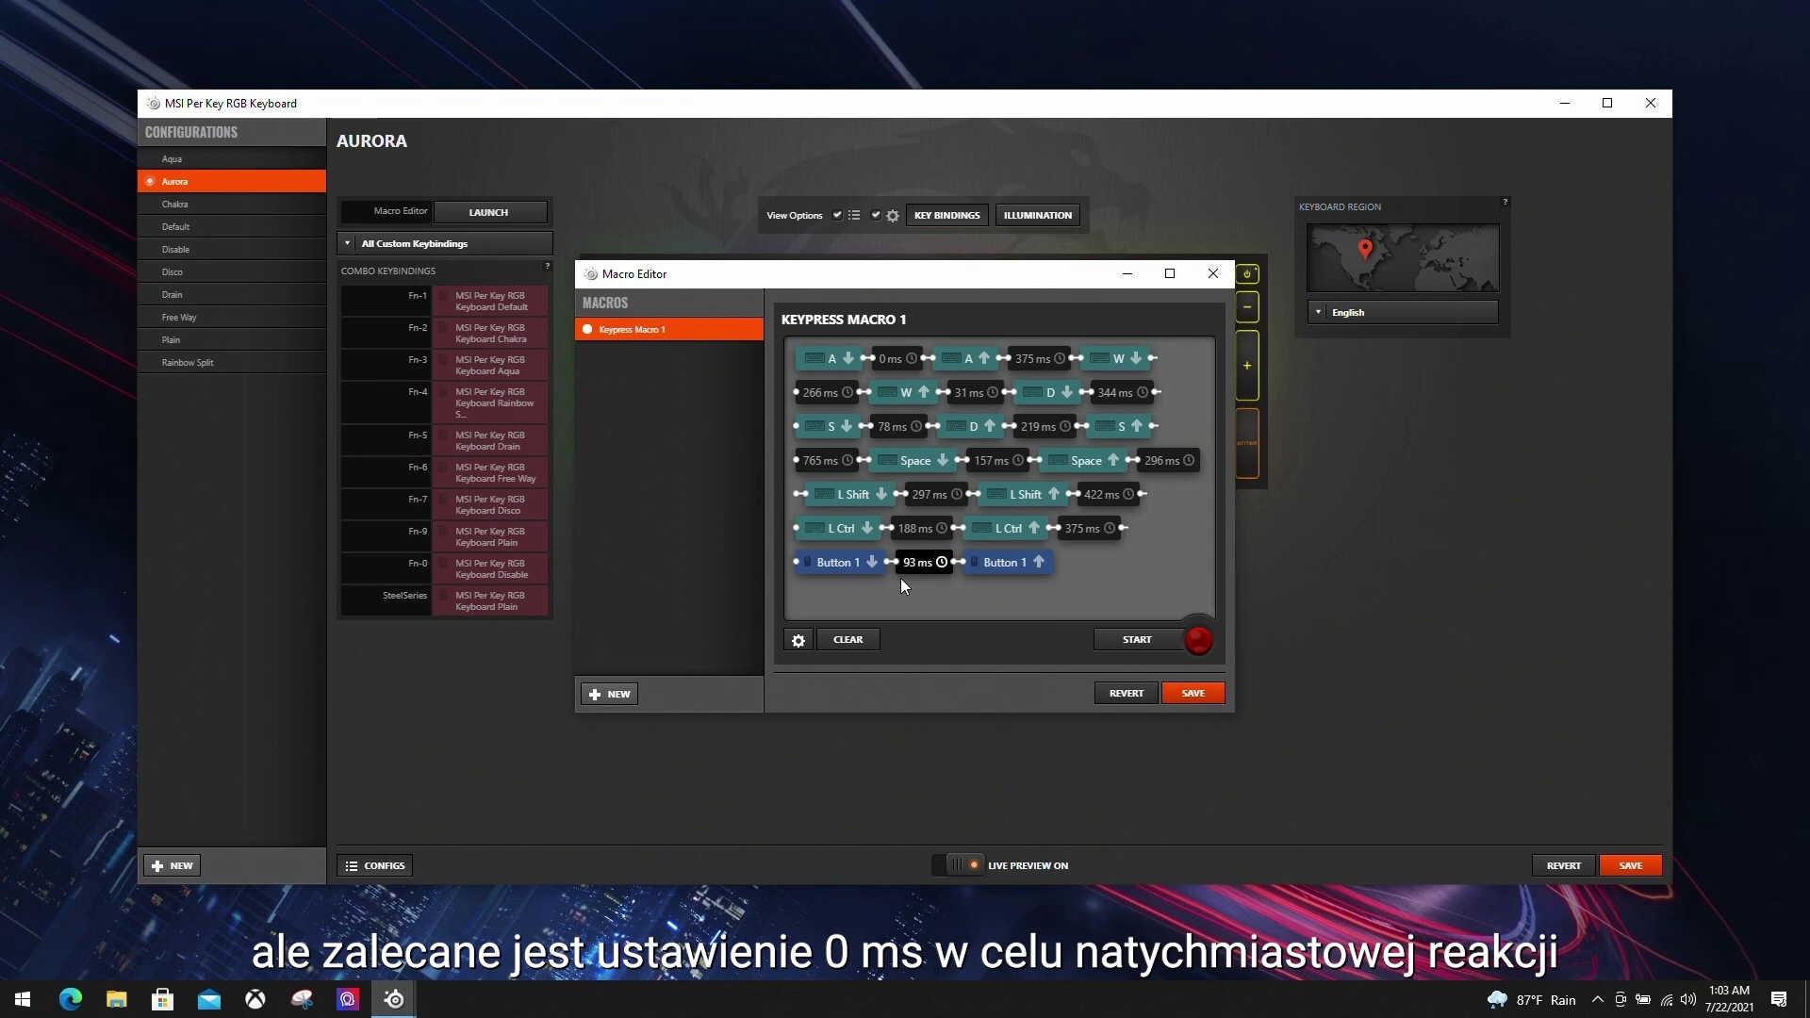
Remove all delays from the macro and rename it to Keypress
{"action": "left_click", "coordinate": [798, 640]}
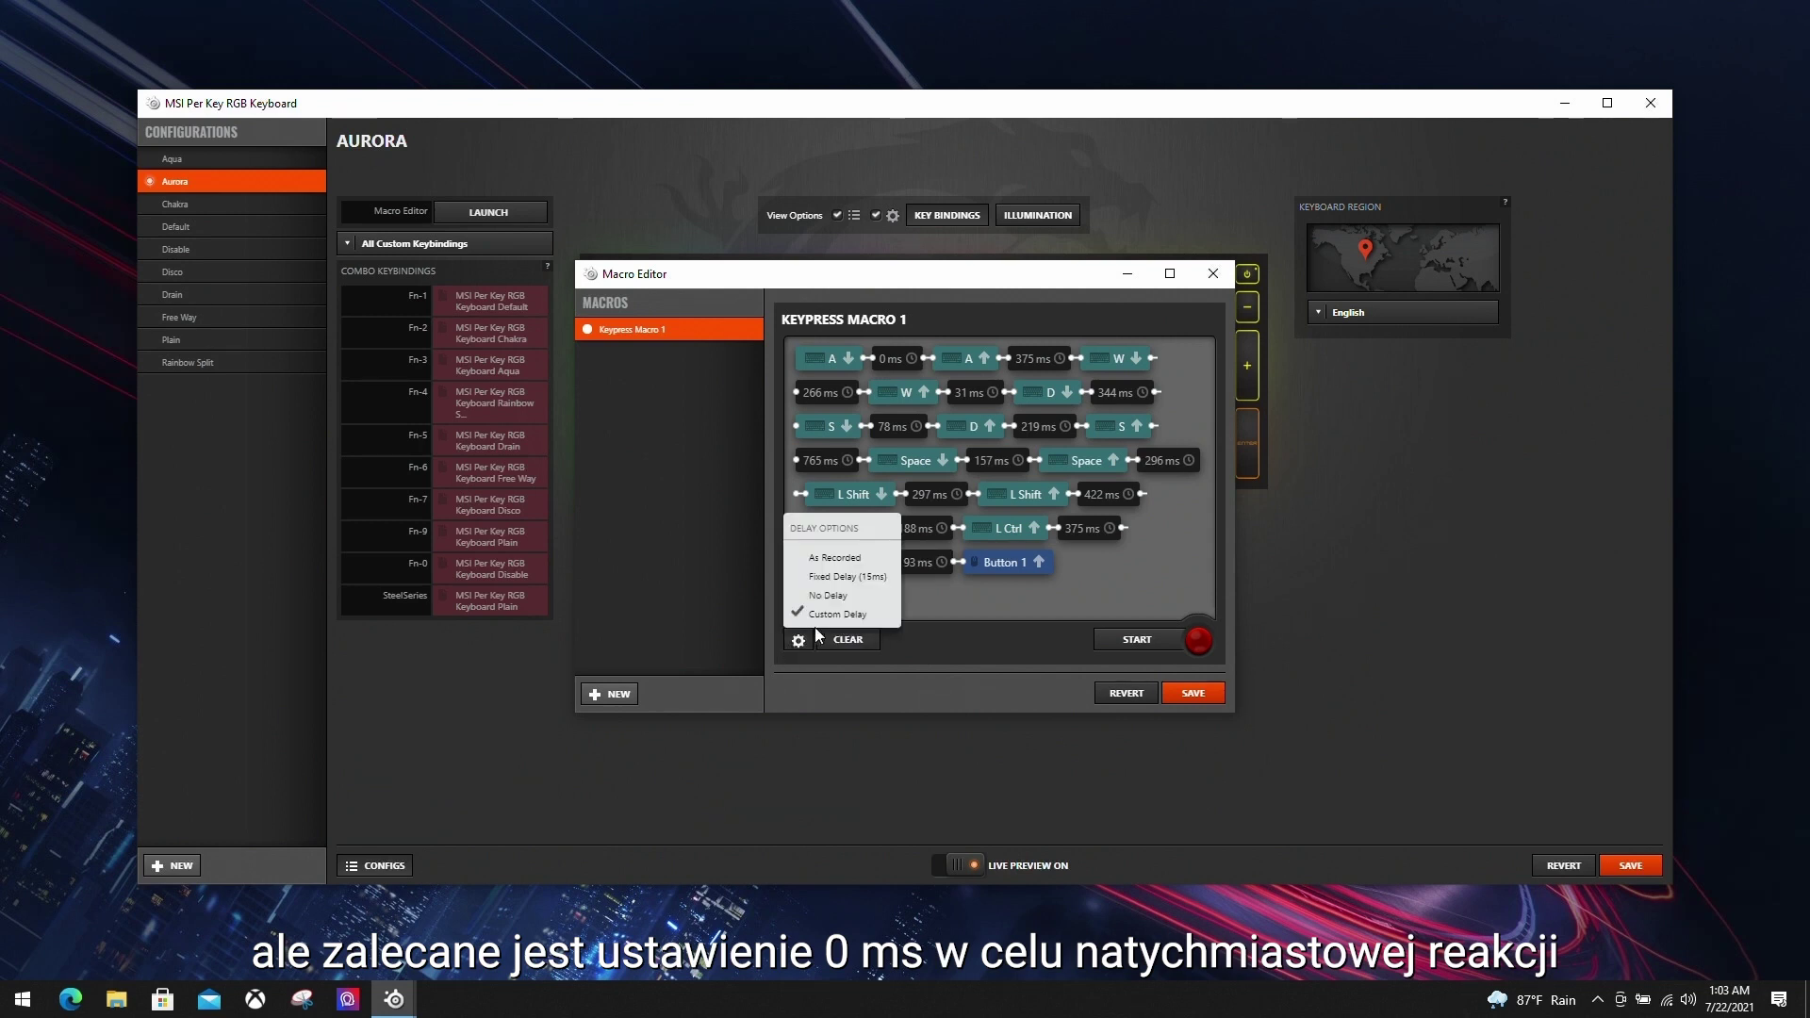
{"action": "left_click", "coordinate": [885, 596]}
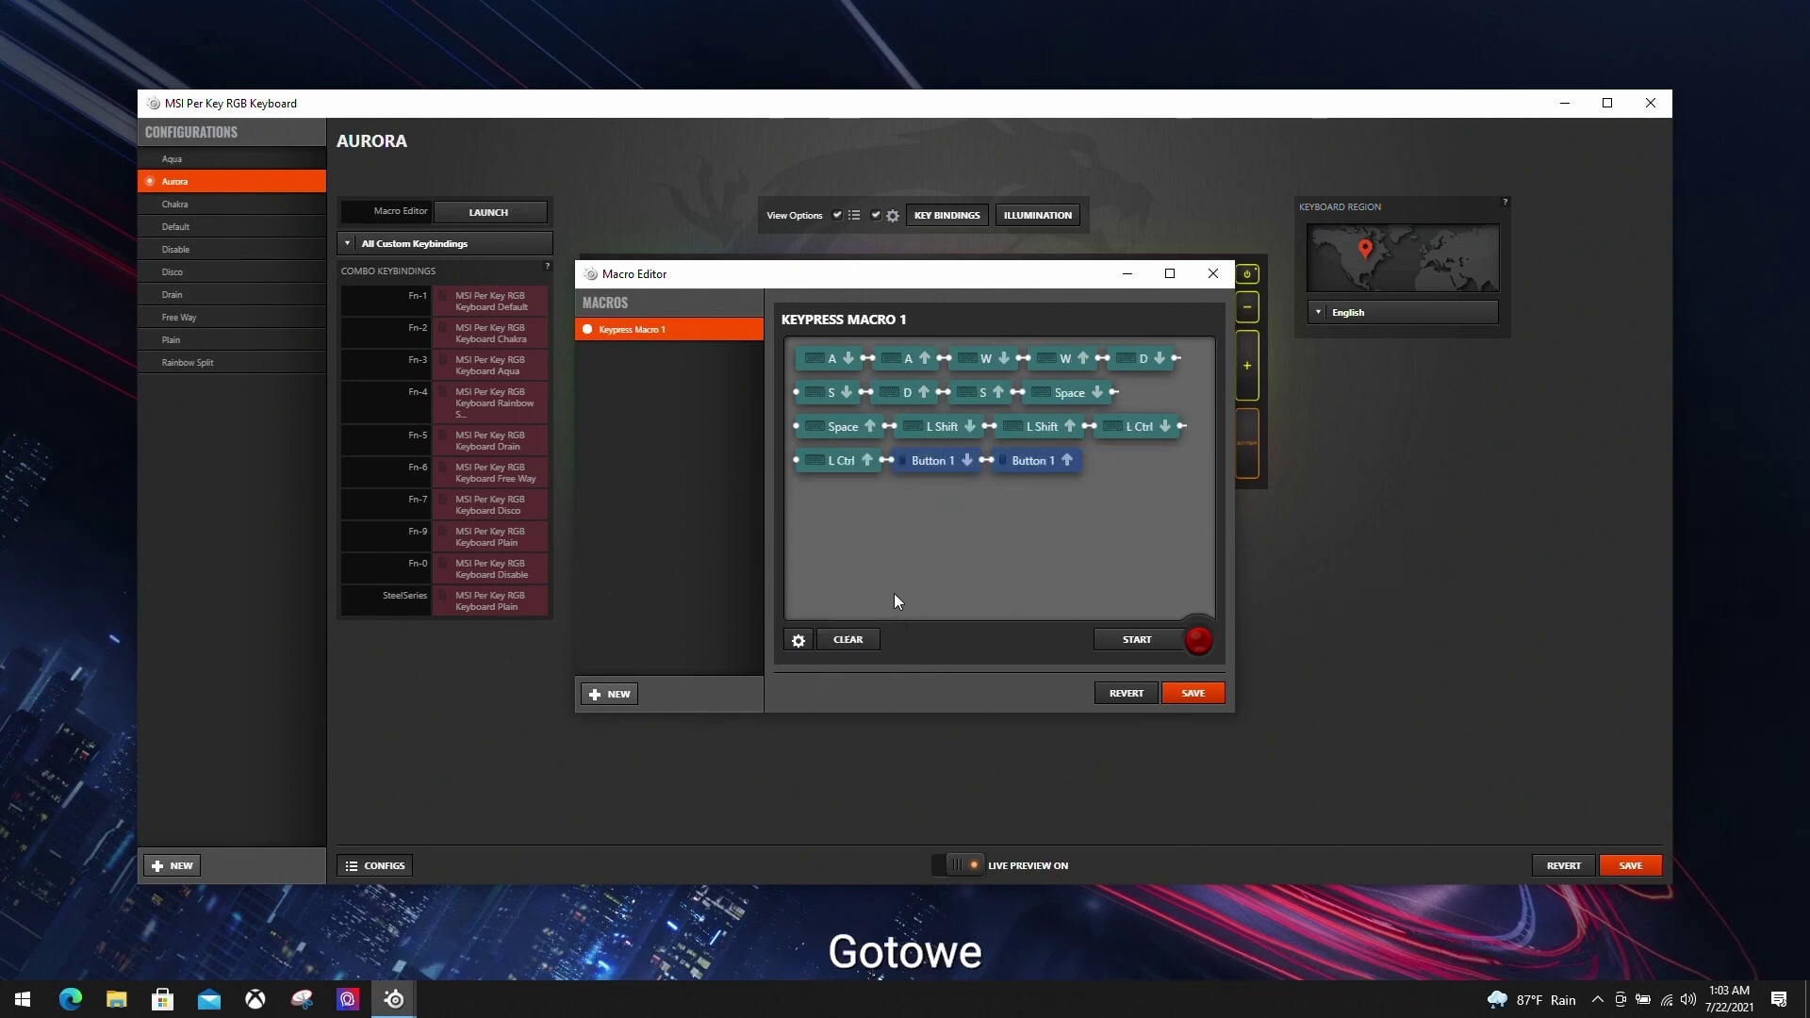
{"action": "right_click", "coordinate": [664, 336]}
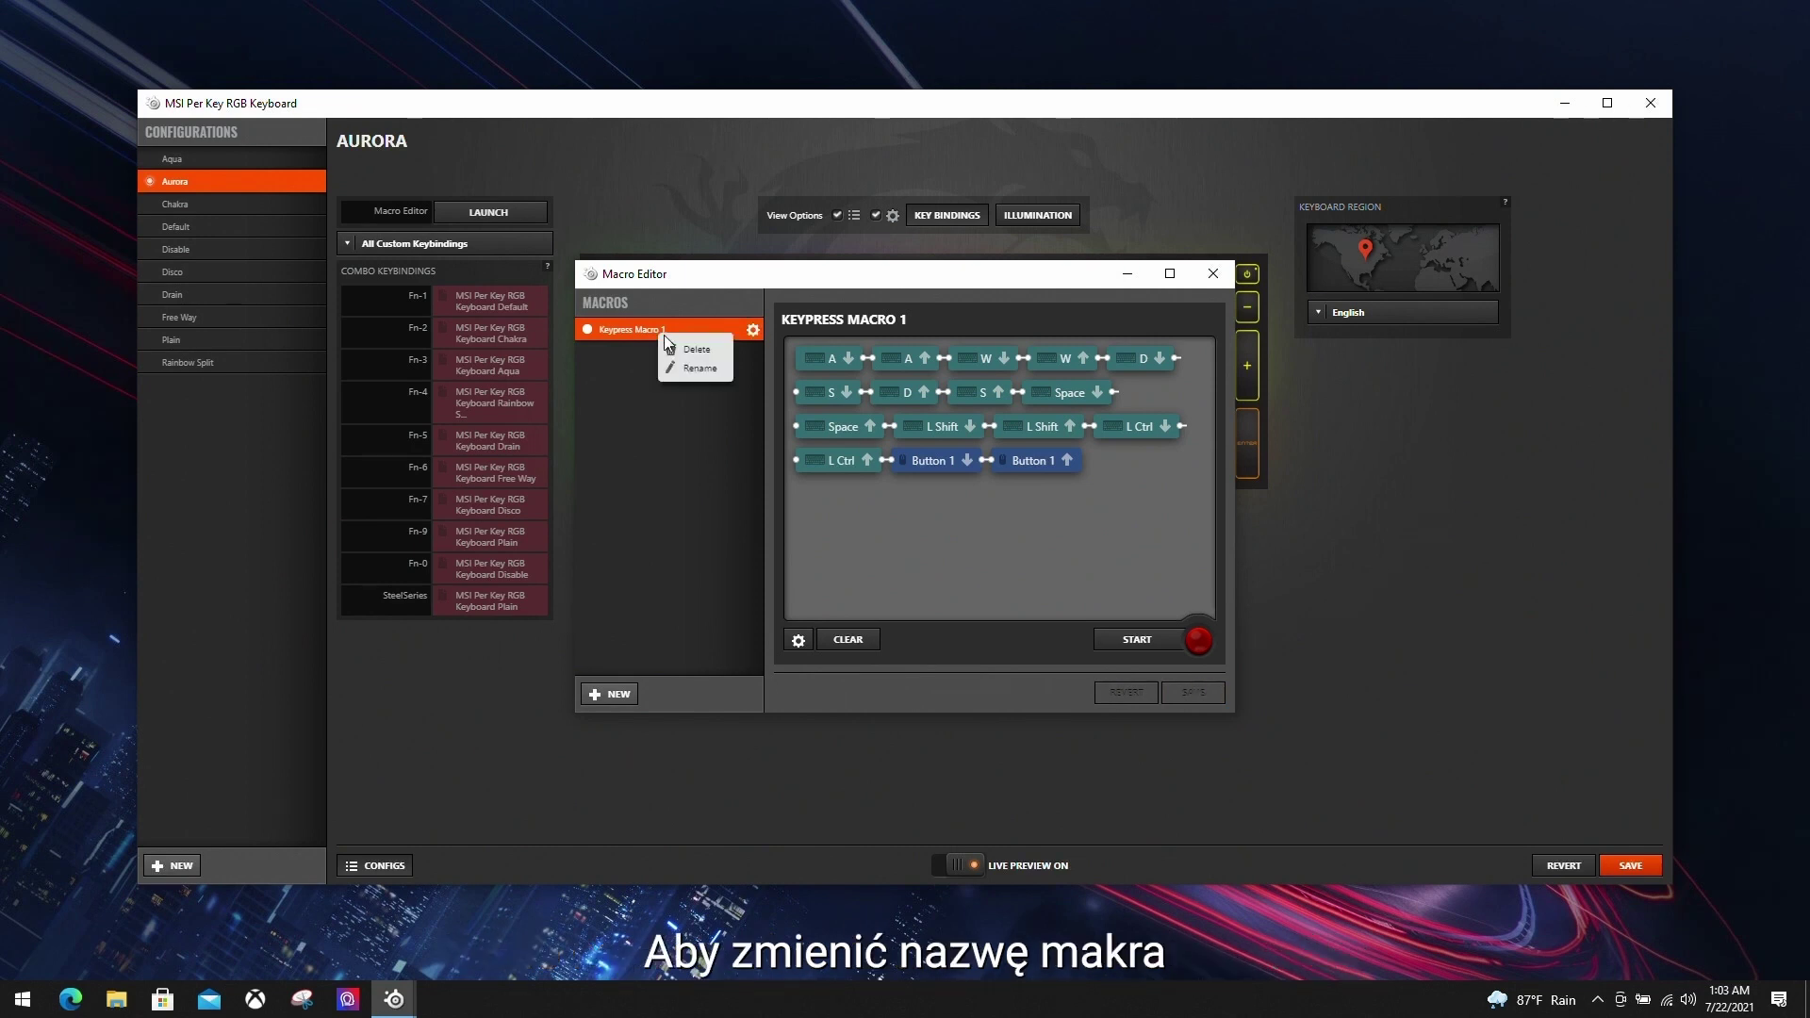
{"action": "left_click", "coordinate": [703, 368]}
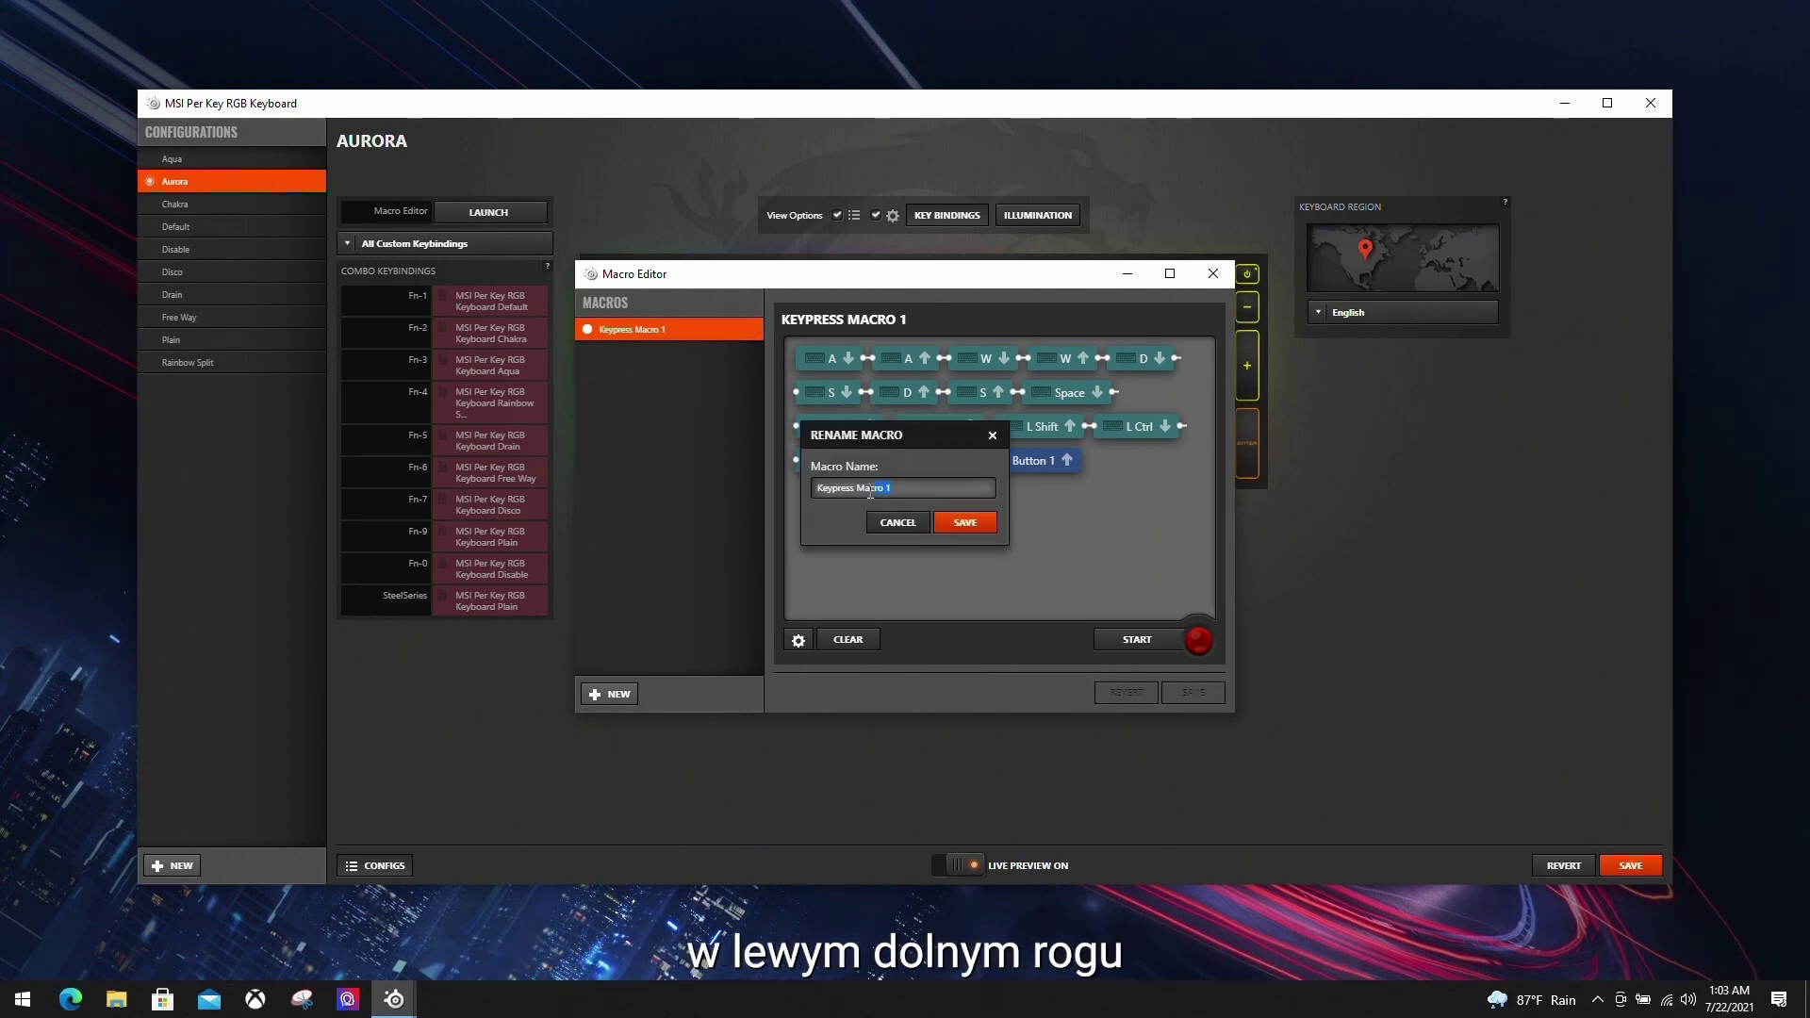
{"action": "left_click_drag", "start_coordinate": [871, 490], "coordinate": [864, 489]}
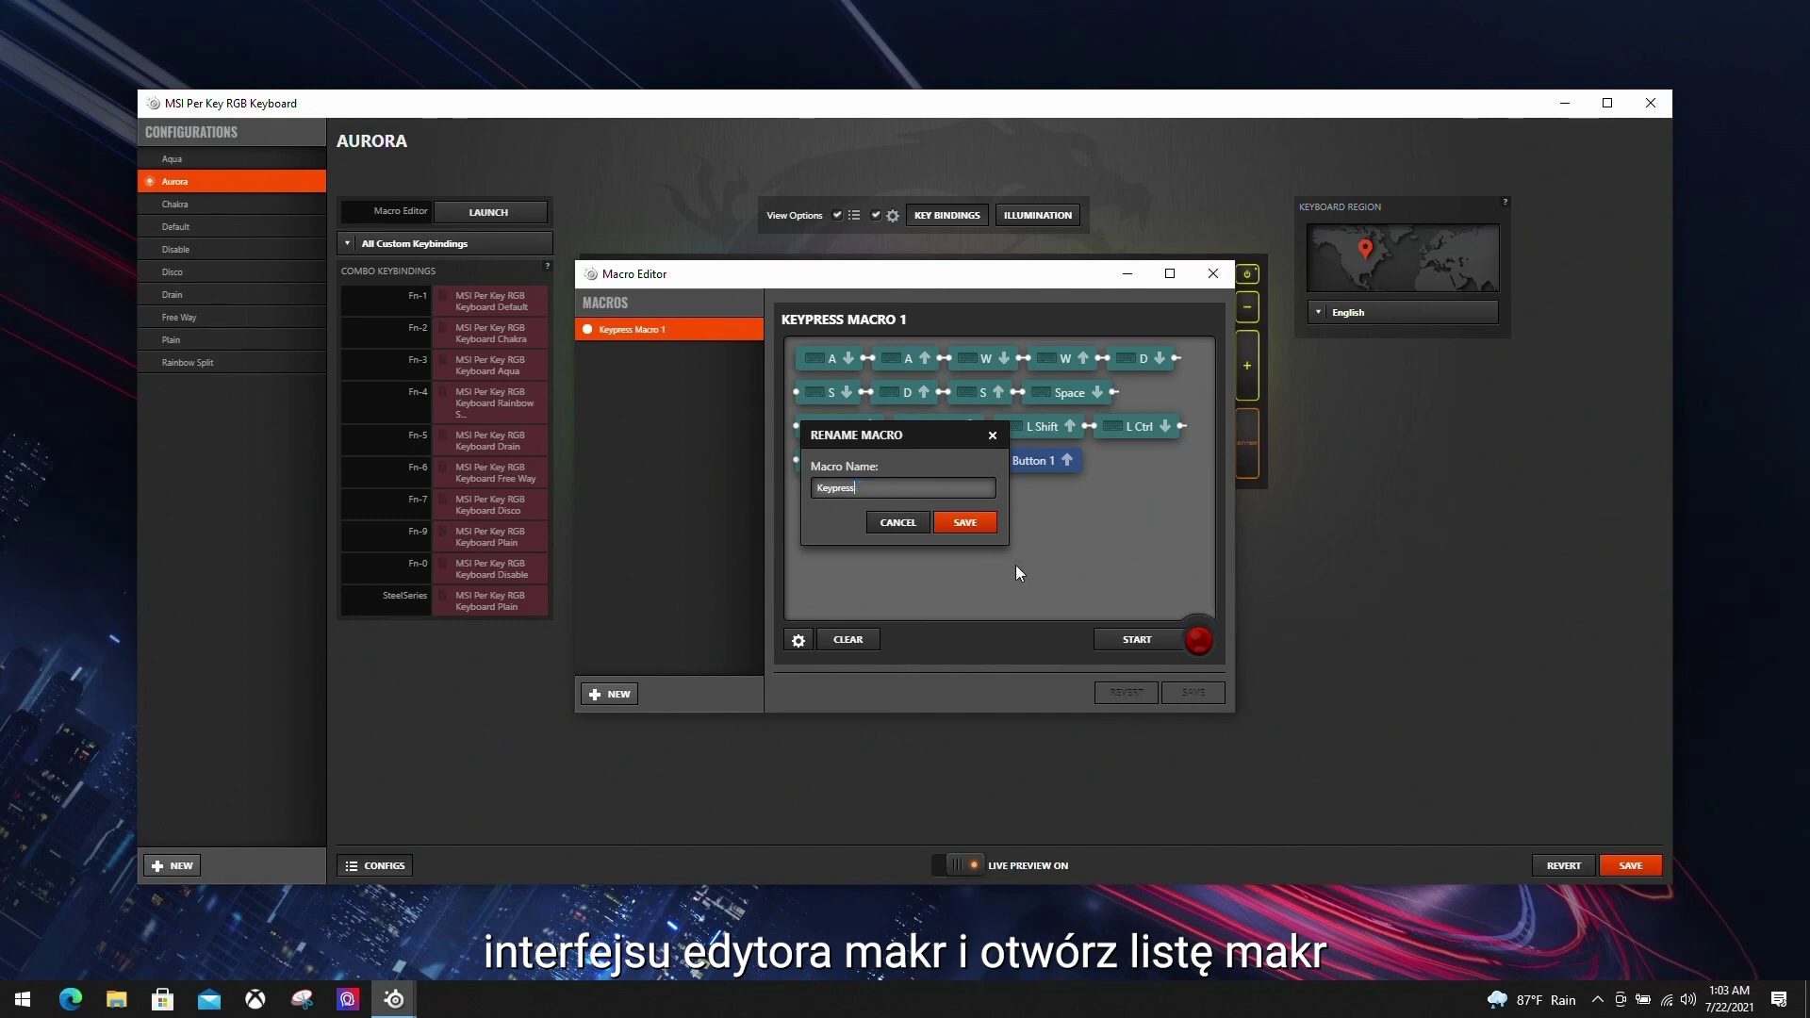
{"action": "left_click", "coordinate": [966, 523]}
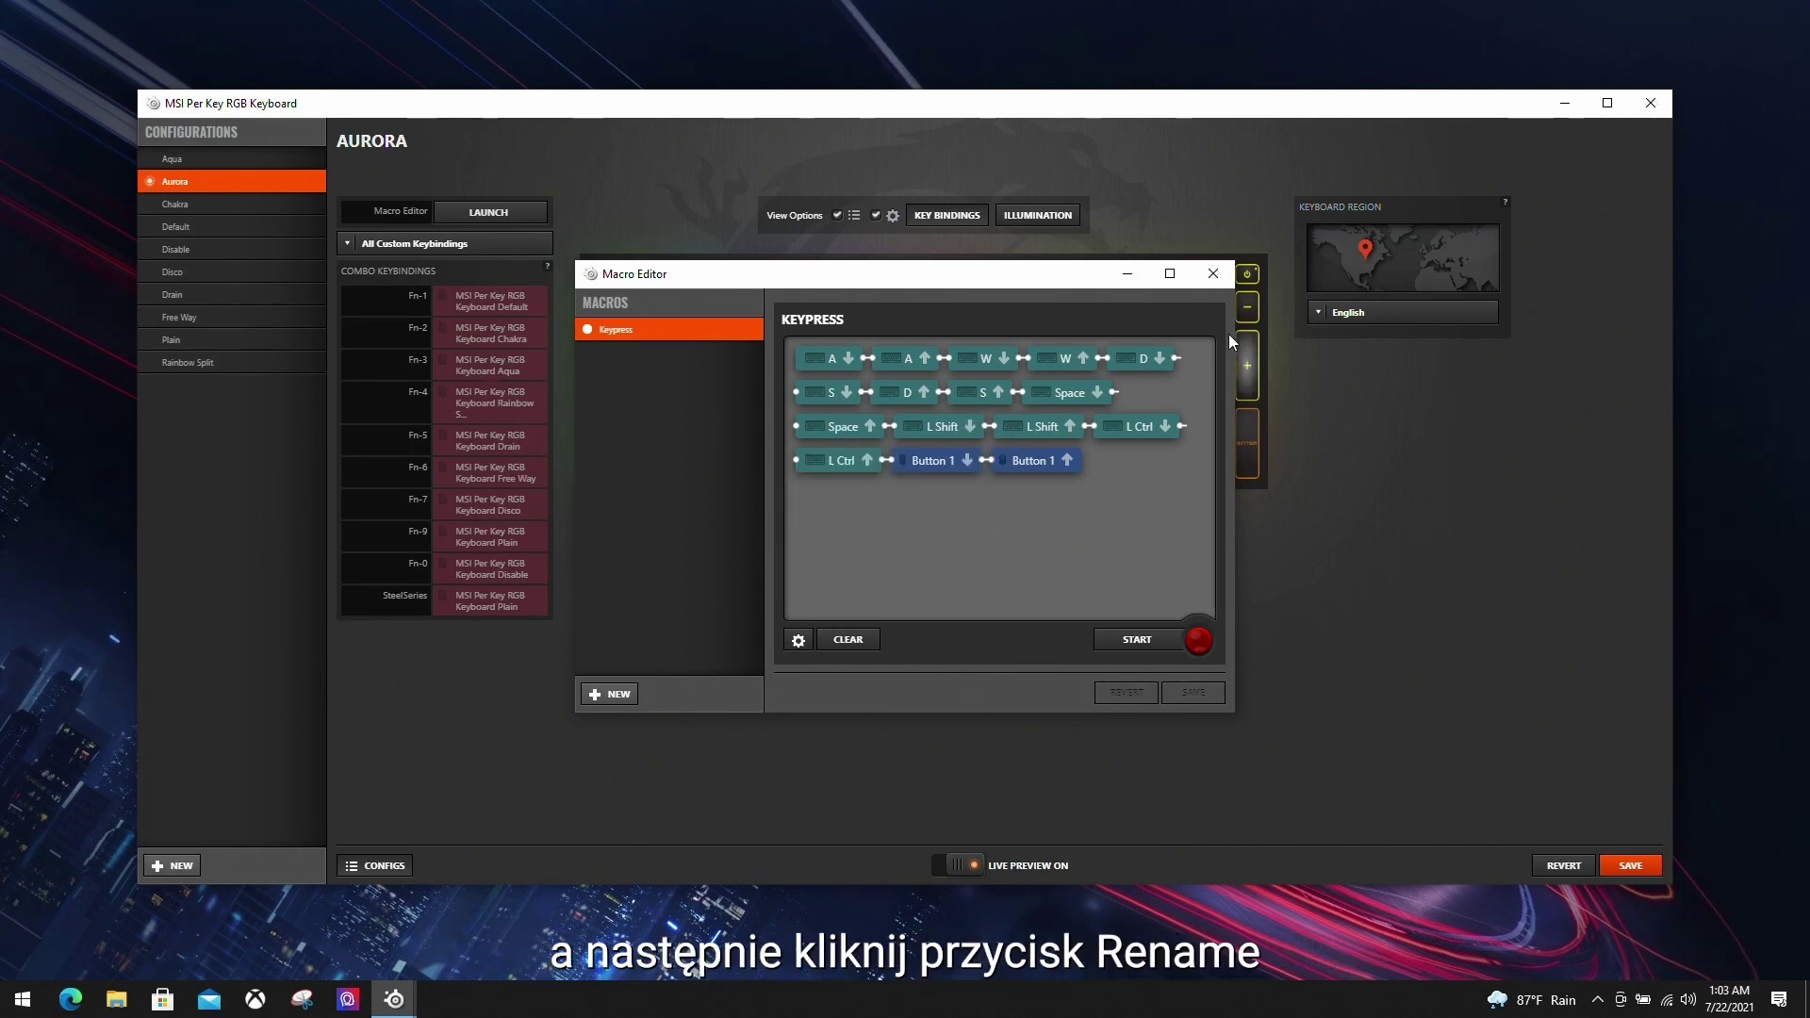
Bind a keyboard key to play a macro
{"action": "left_click", "coordinate": [1215, 275]}
{"action": "left_click", "coordinate": [943, 470]}
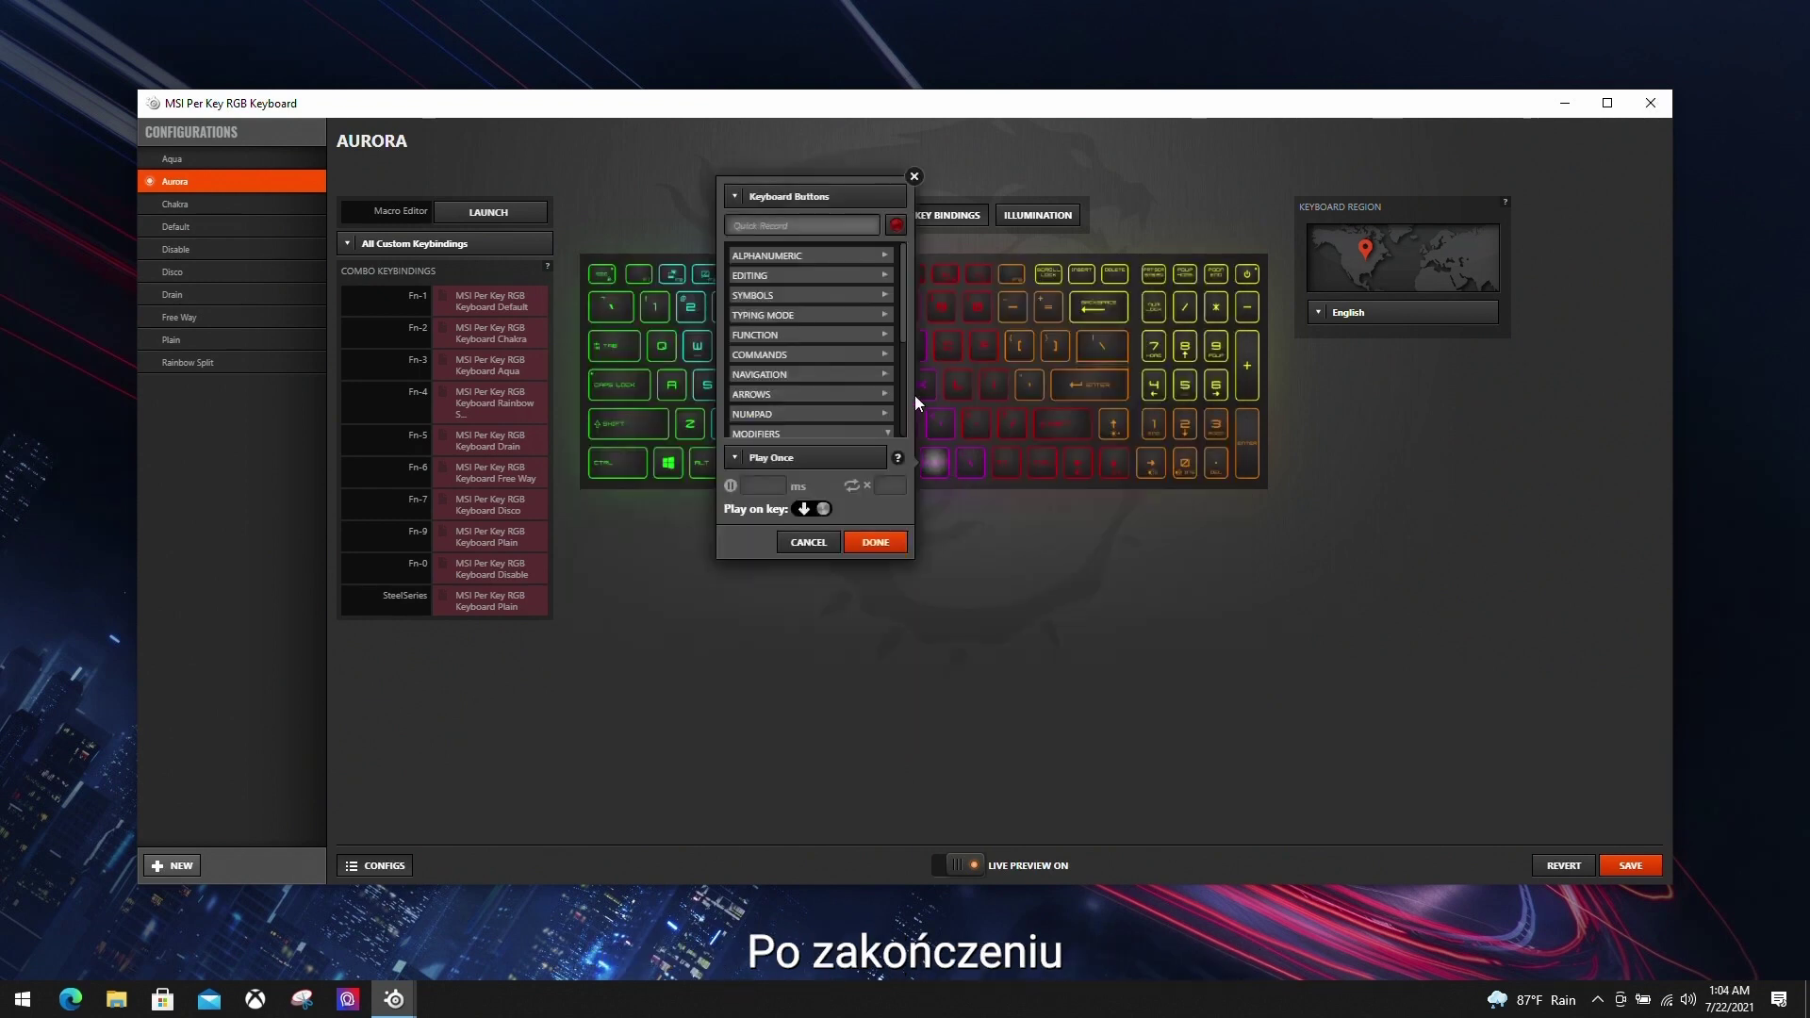
{"action": "left_click", "coordinate": [849, 199]}
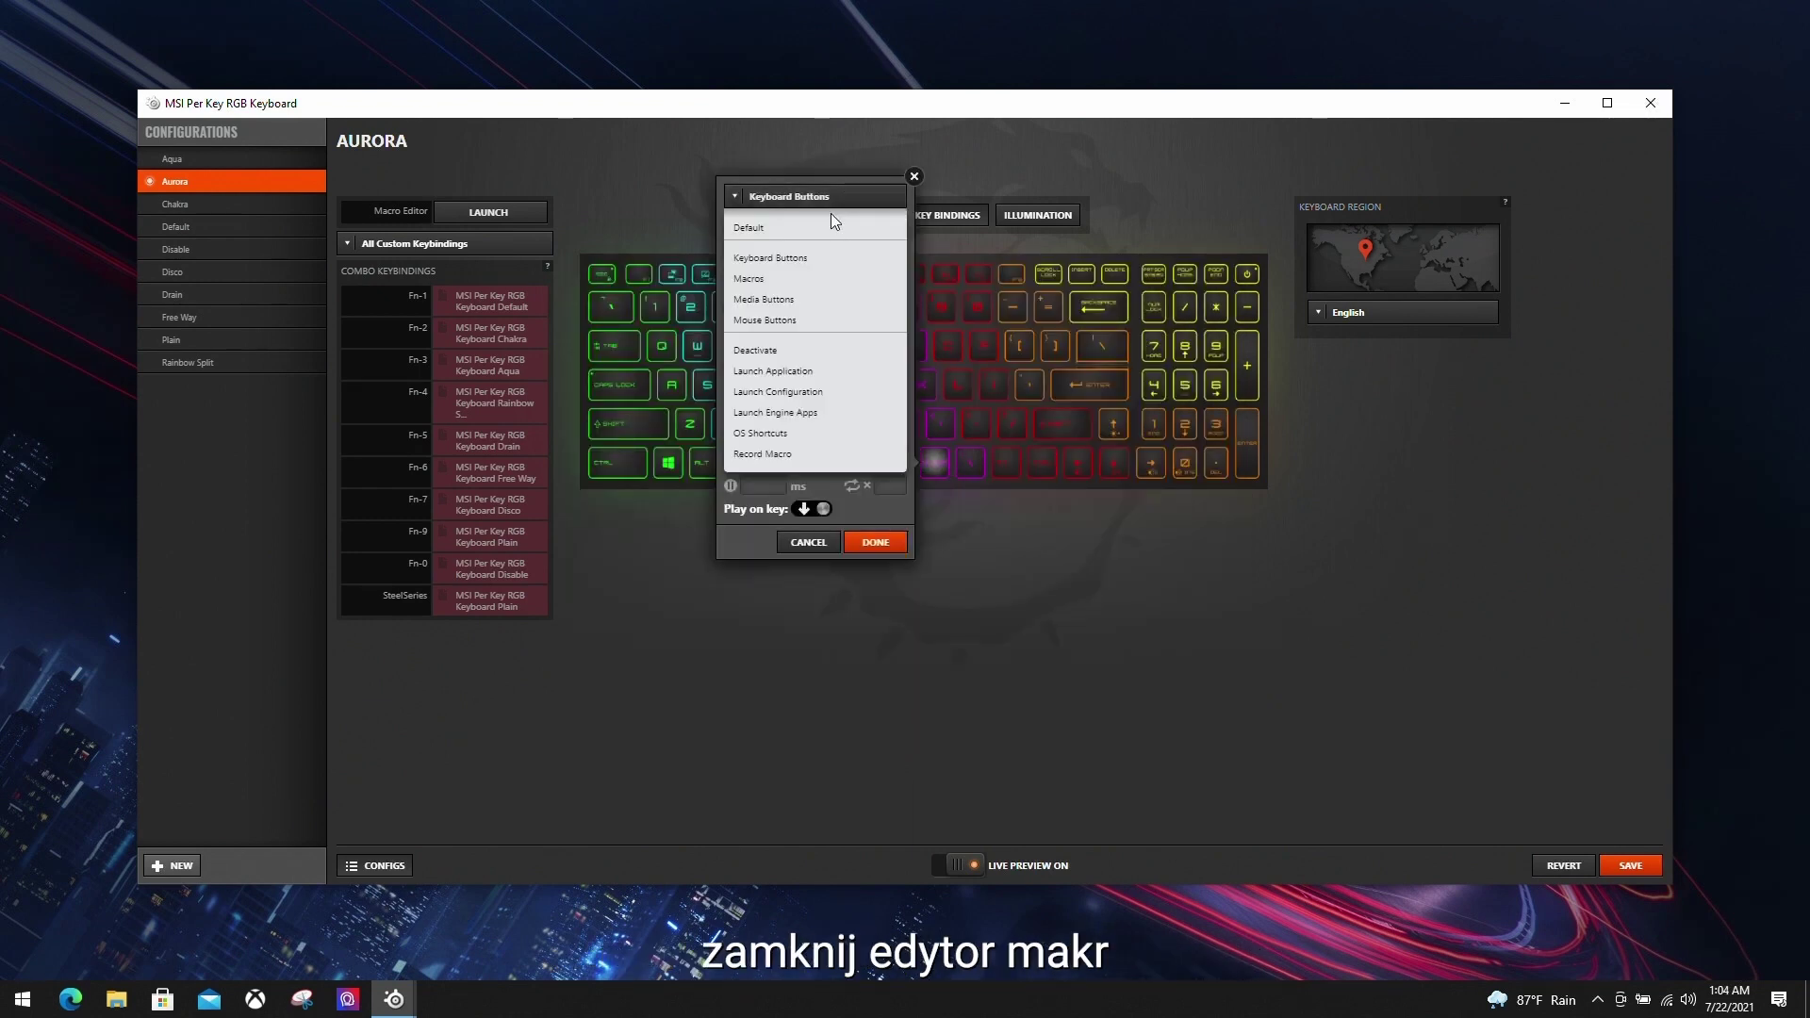
{"action": "left_click", "coordinate": [820, 295]}
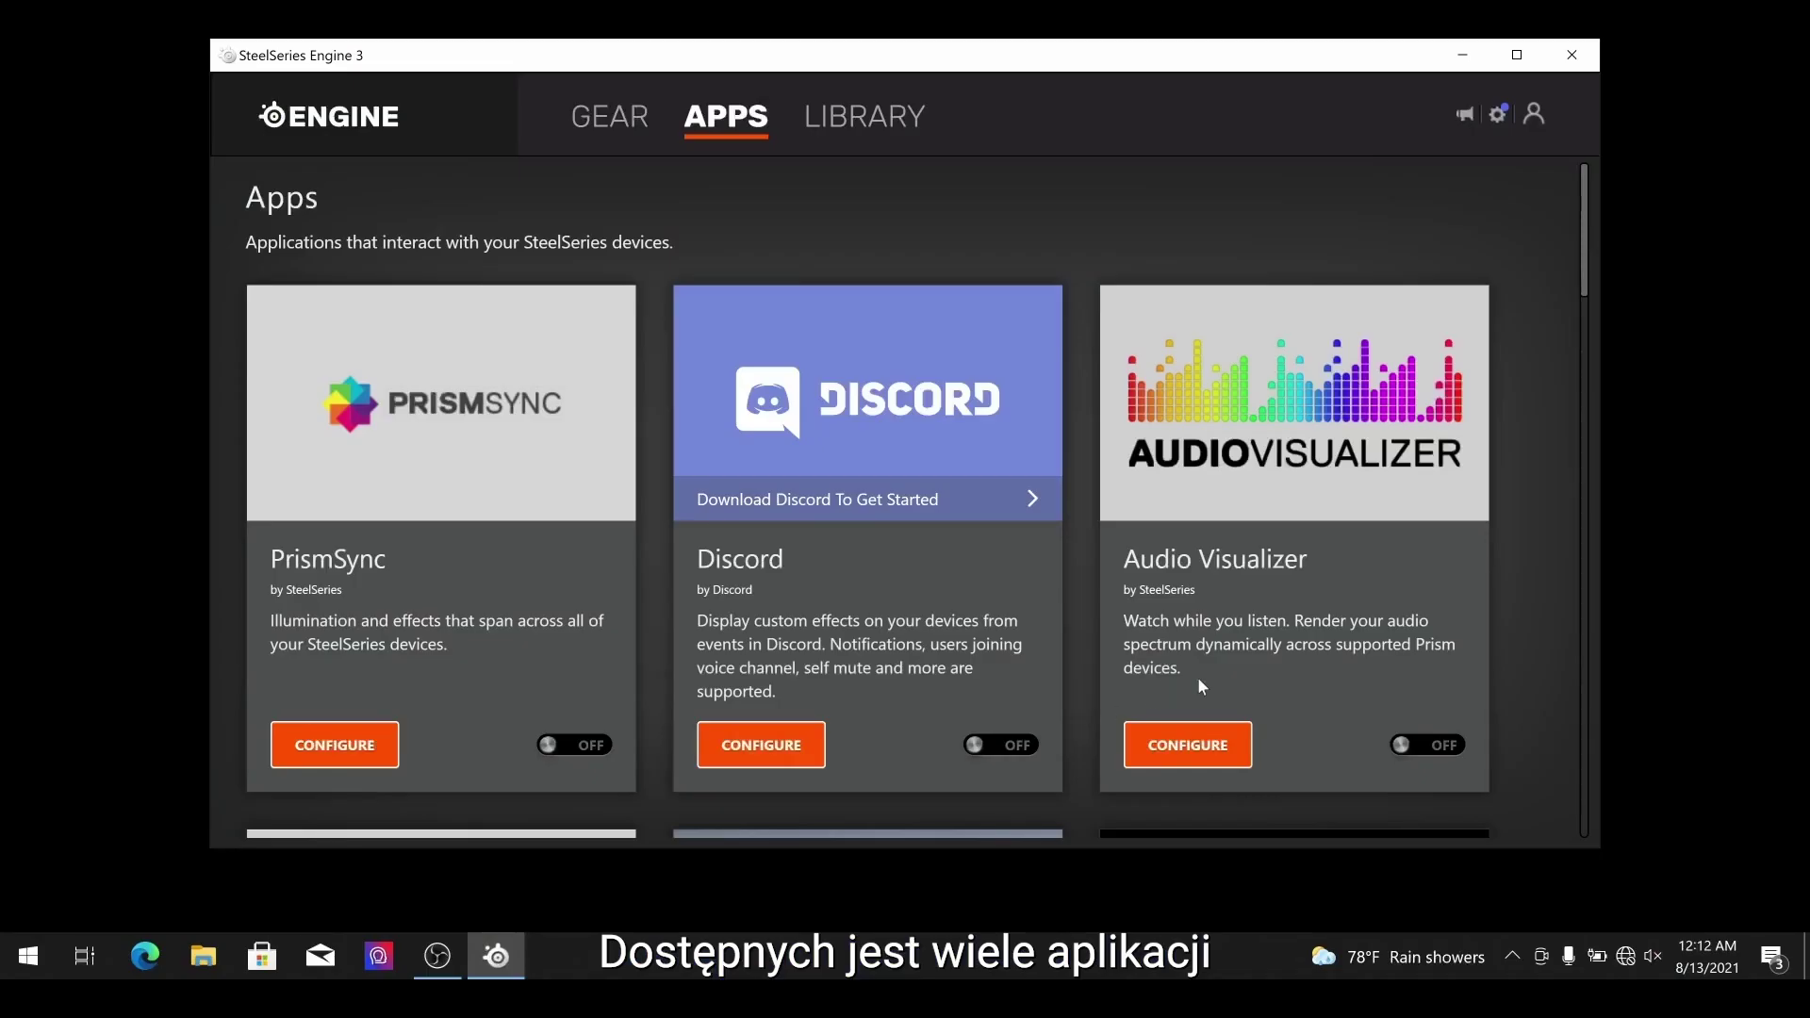
Switch the ImageSync app off, keeping CS:GO, Dota 2 and League of Legends on
{"action": "scroll", "coordinate": [1197, 677], "scroll_direction": "down", "scroll_amount": 3}
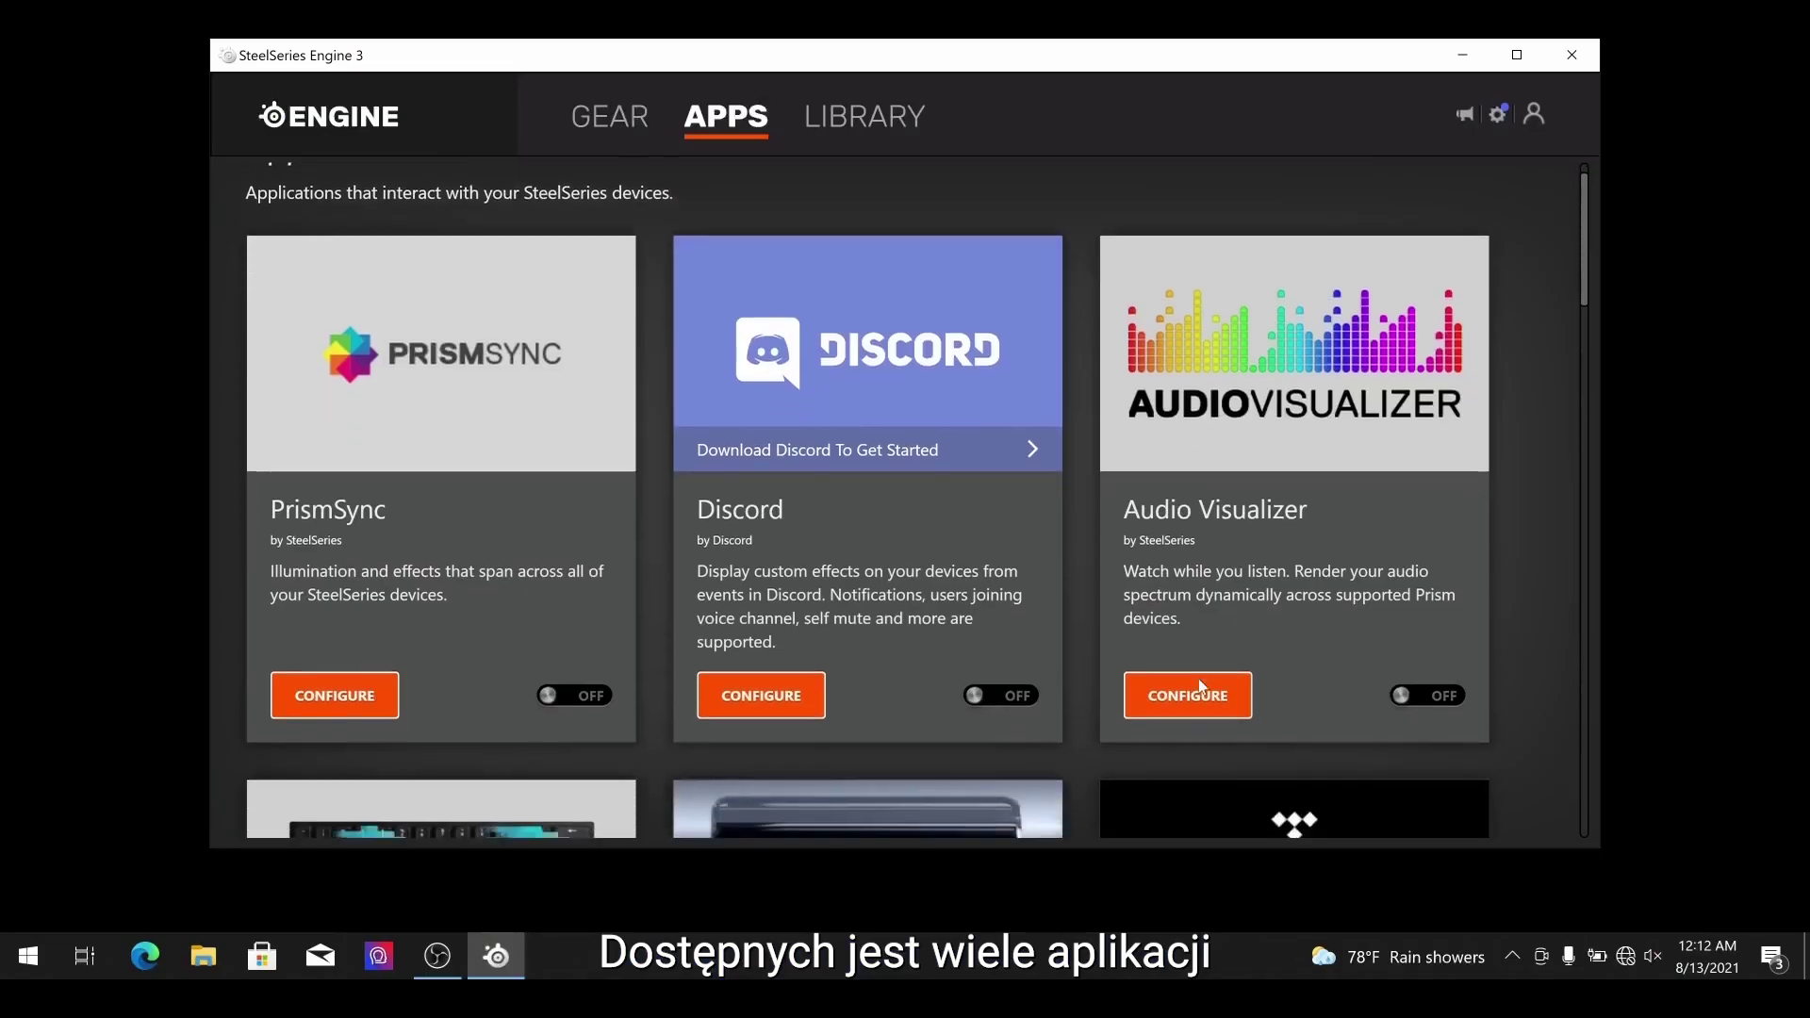
{"action": "scroll", "coordinate": [1197, 677], "scroll_direction": "down", "scroll_amount": 2}
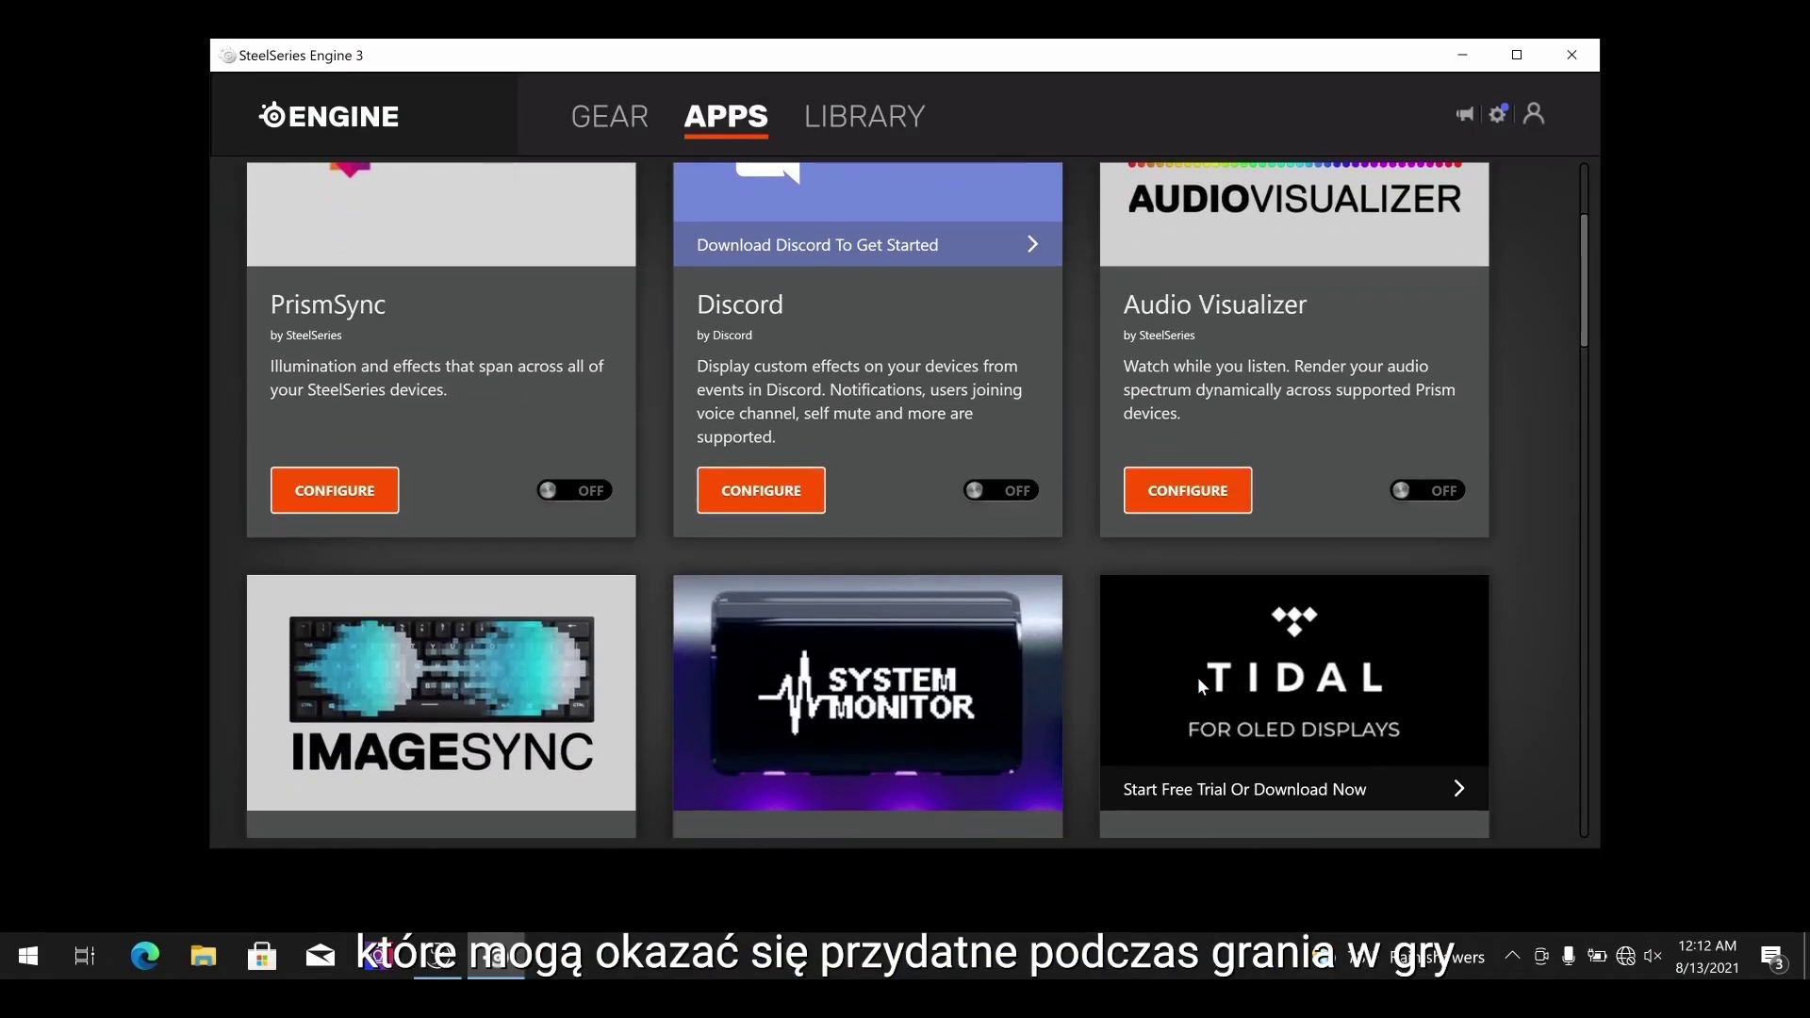
{"action": "scroll", "coordinate": [1199, 687], "scroll_direction": "down", "scroll_amount": 5}
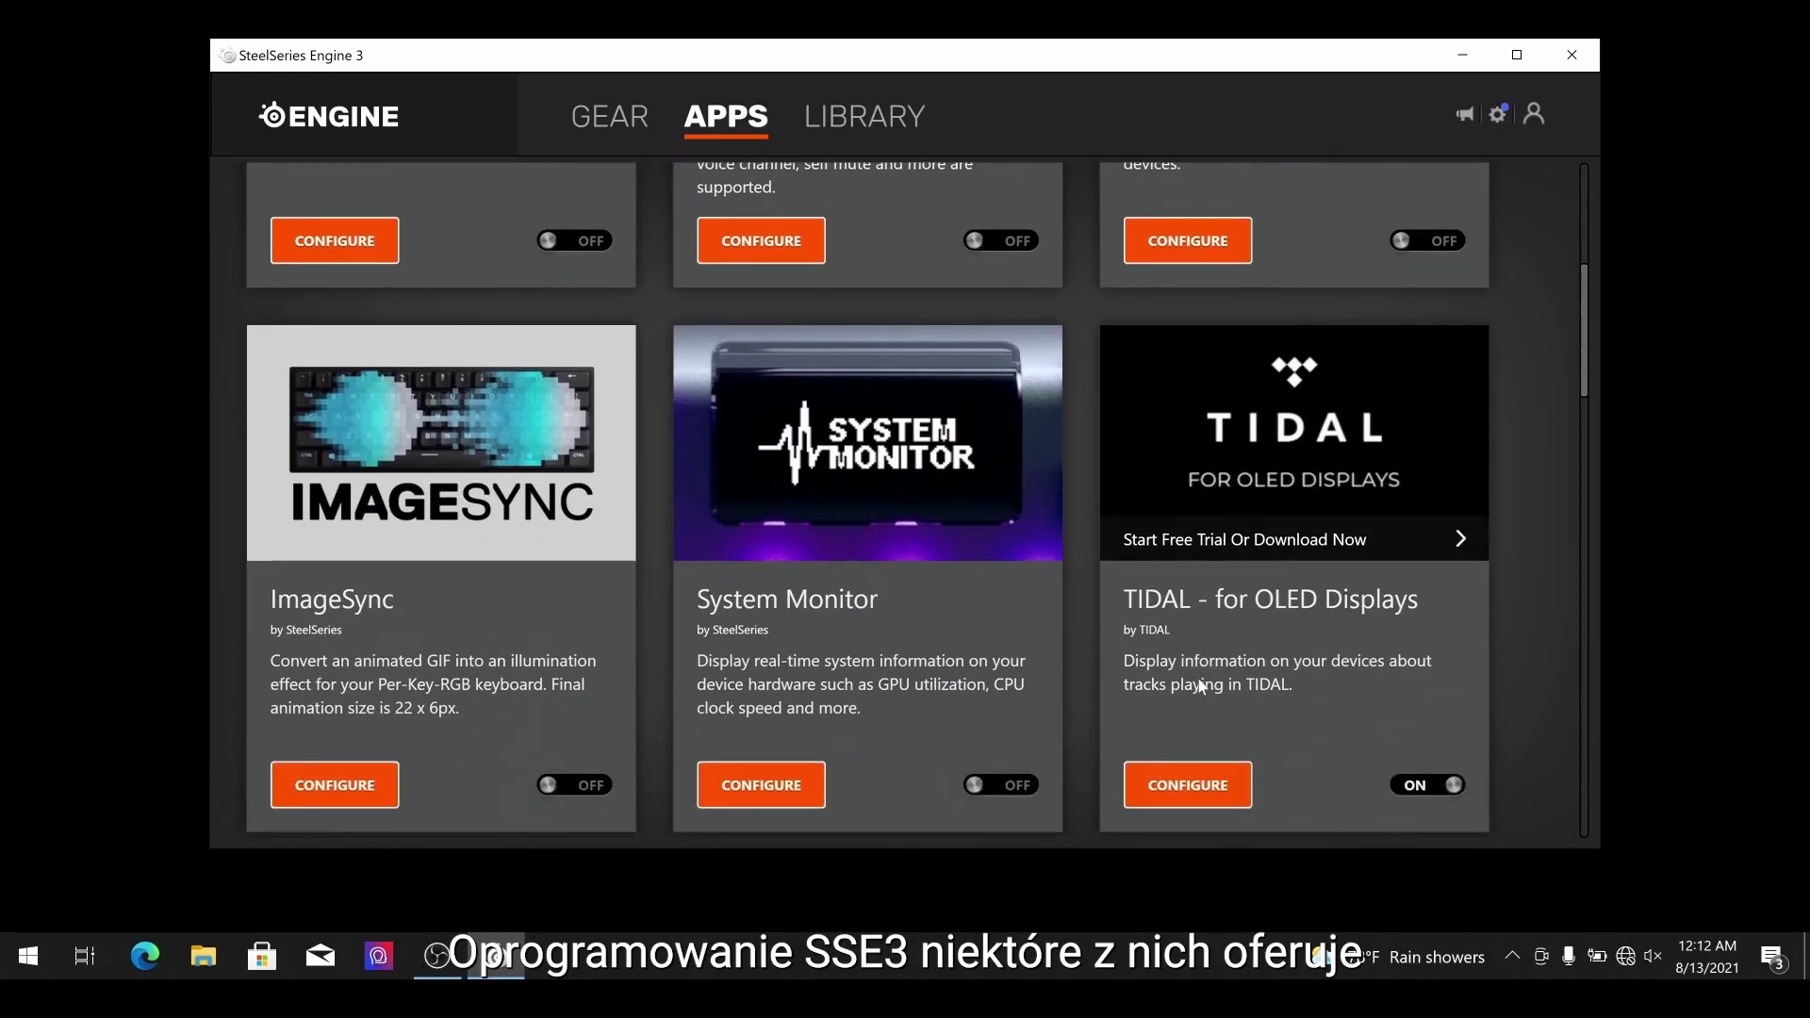
{"action": "scroll", "coordinate": [1199, 685], "scroll_direction": "down", "scroll_amount": 4}
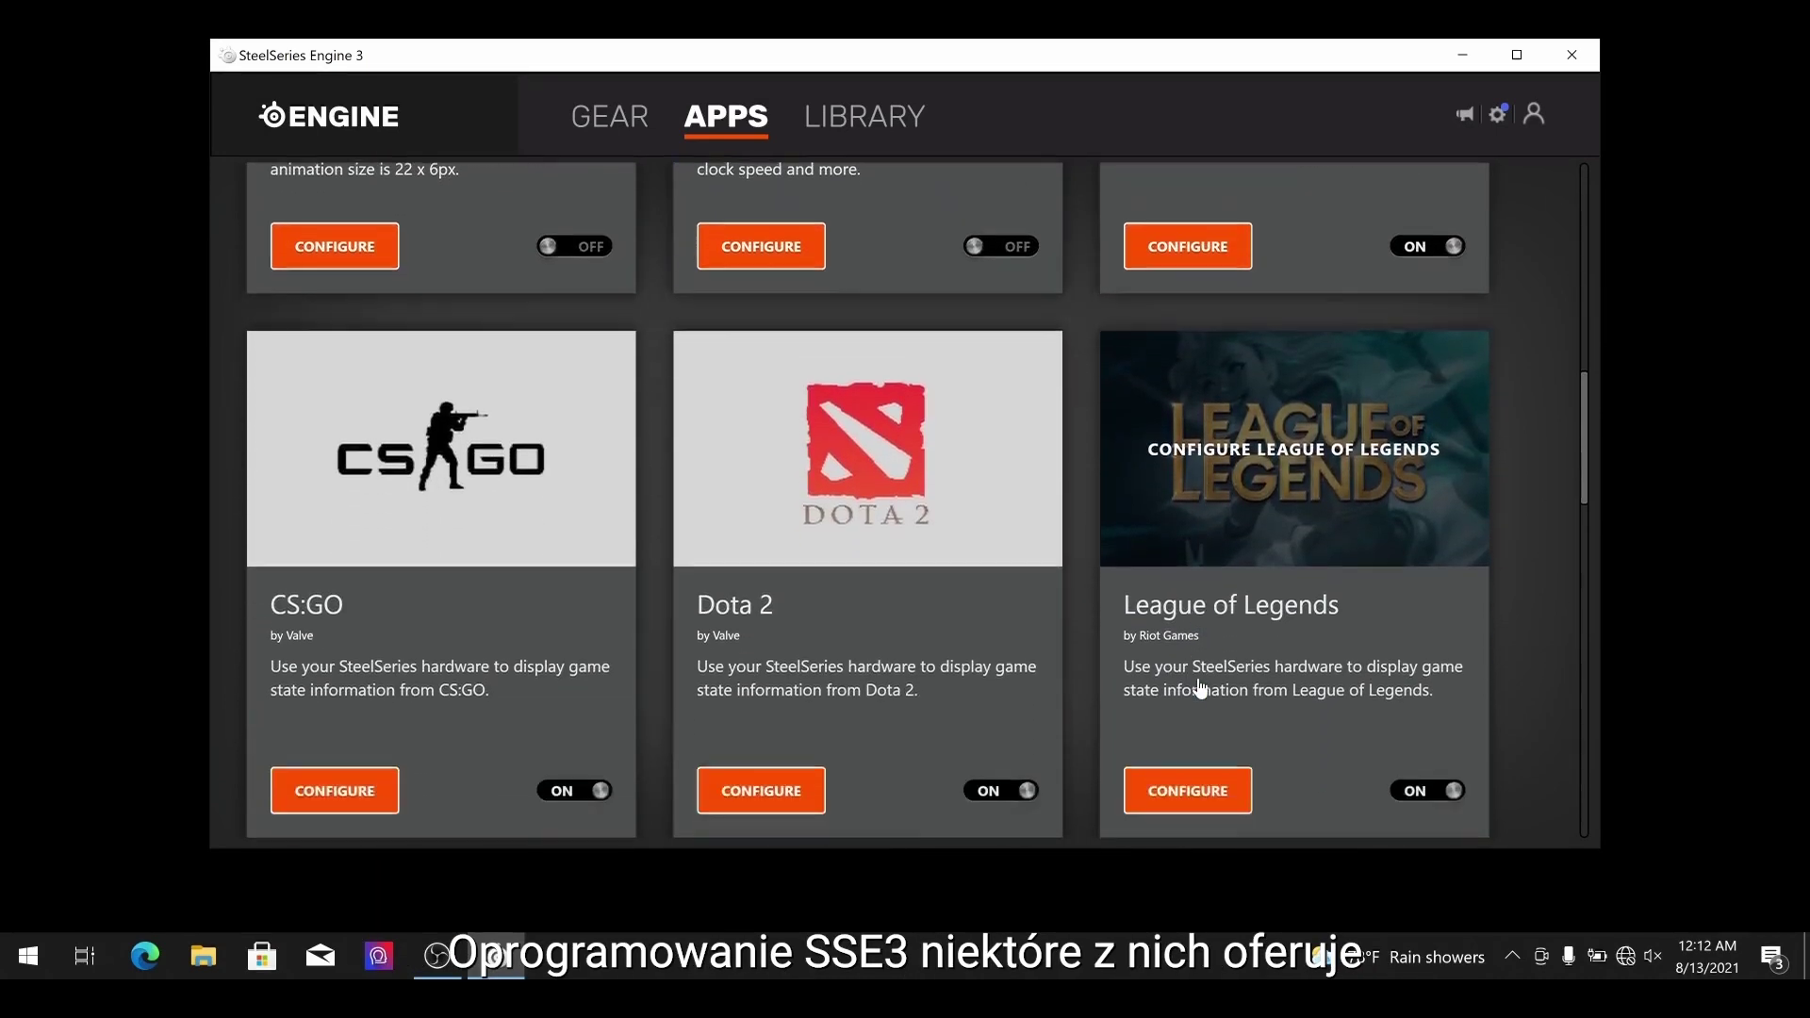
{"action": "scroll", "coordinate": [1199, 681], "scroll_direction": "down", "scroll_amount": 7}
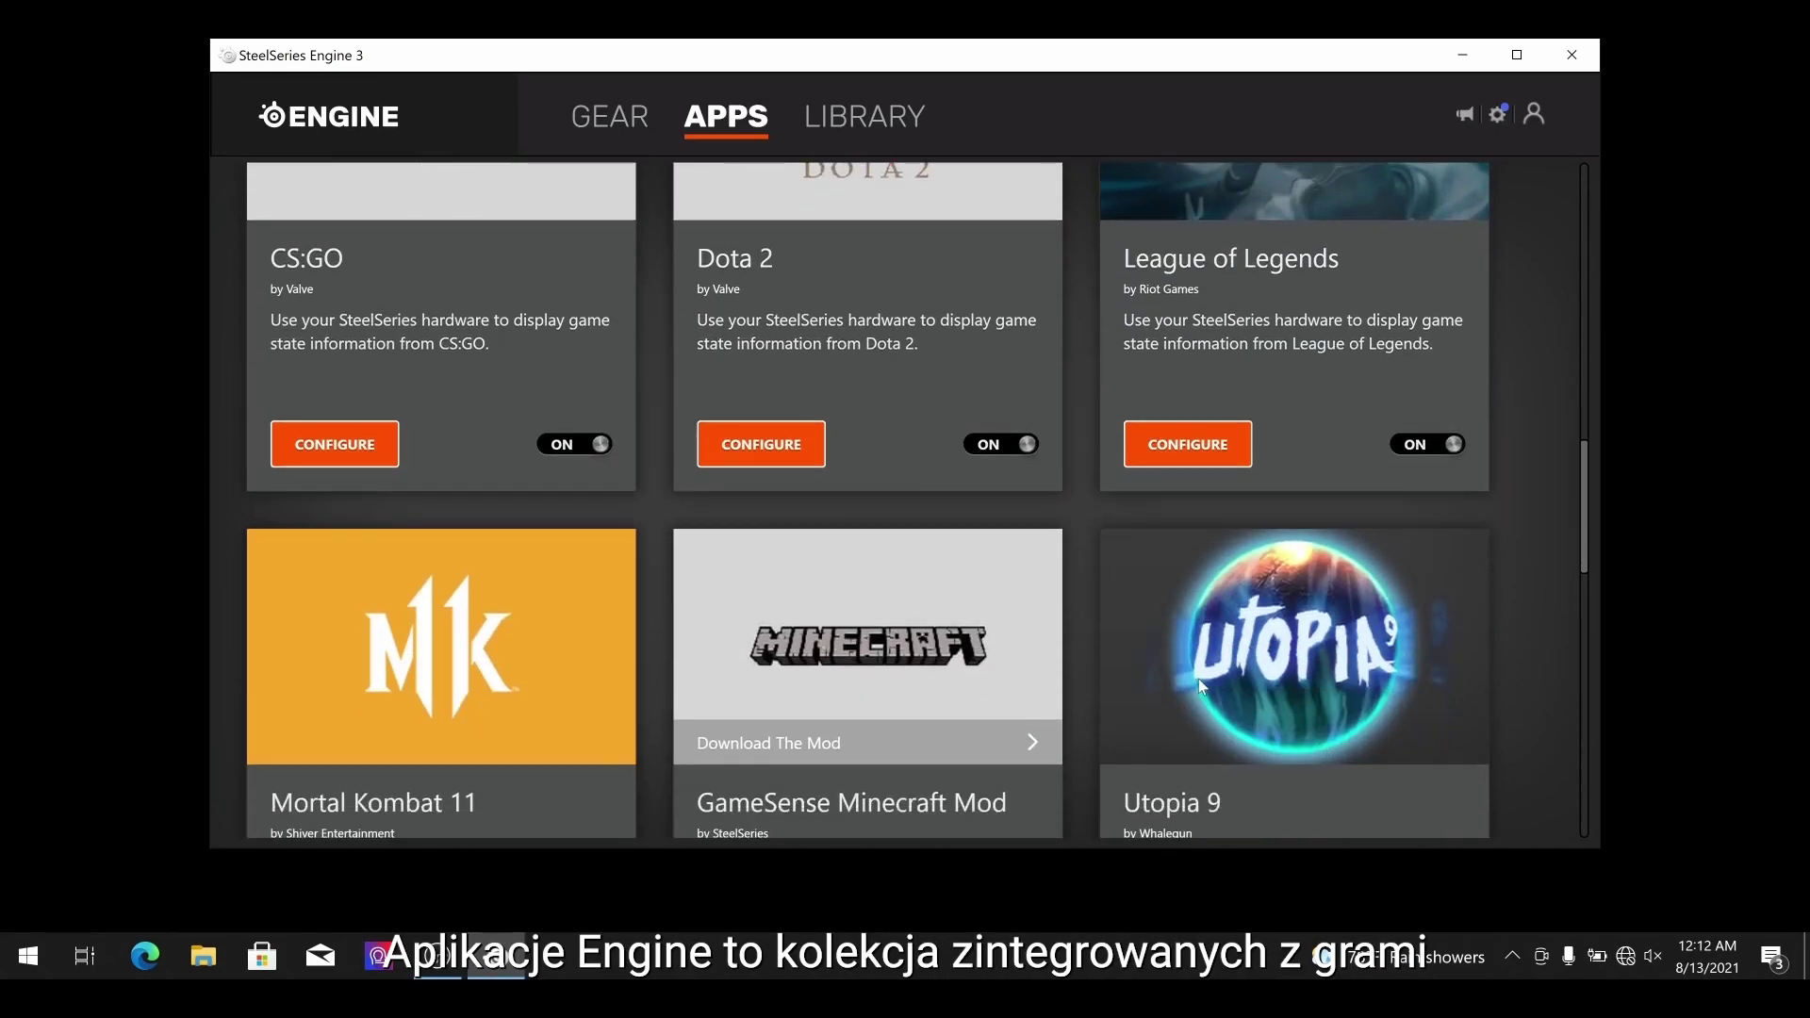
{"action": "scroll", "coordinate": [1202, 684], "scroll_direction": "down", "scroll_amount": 4}
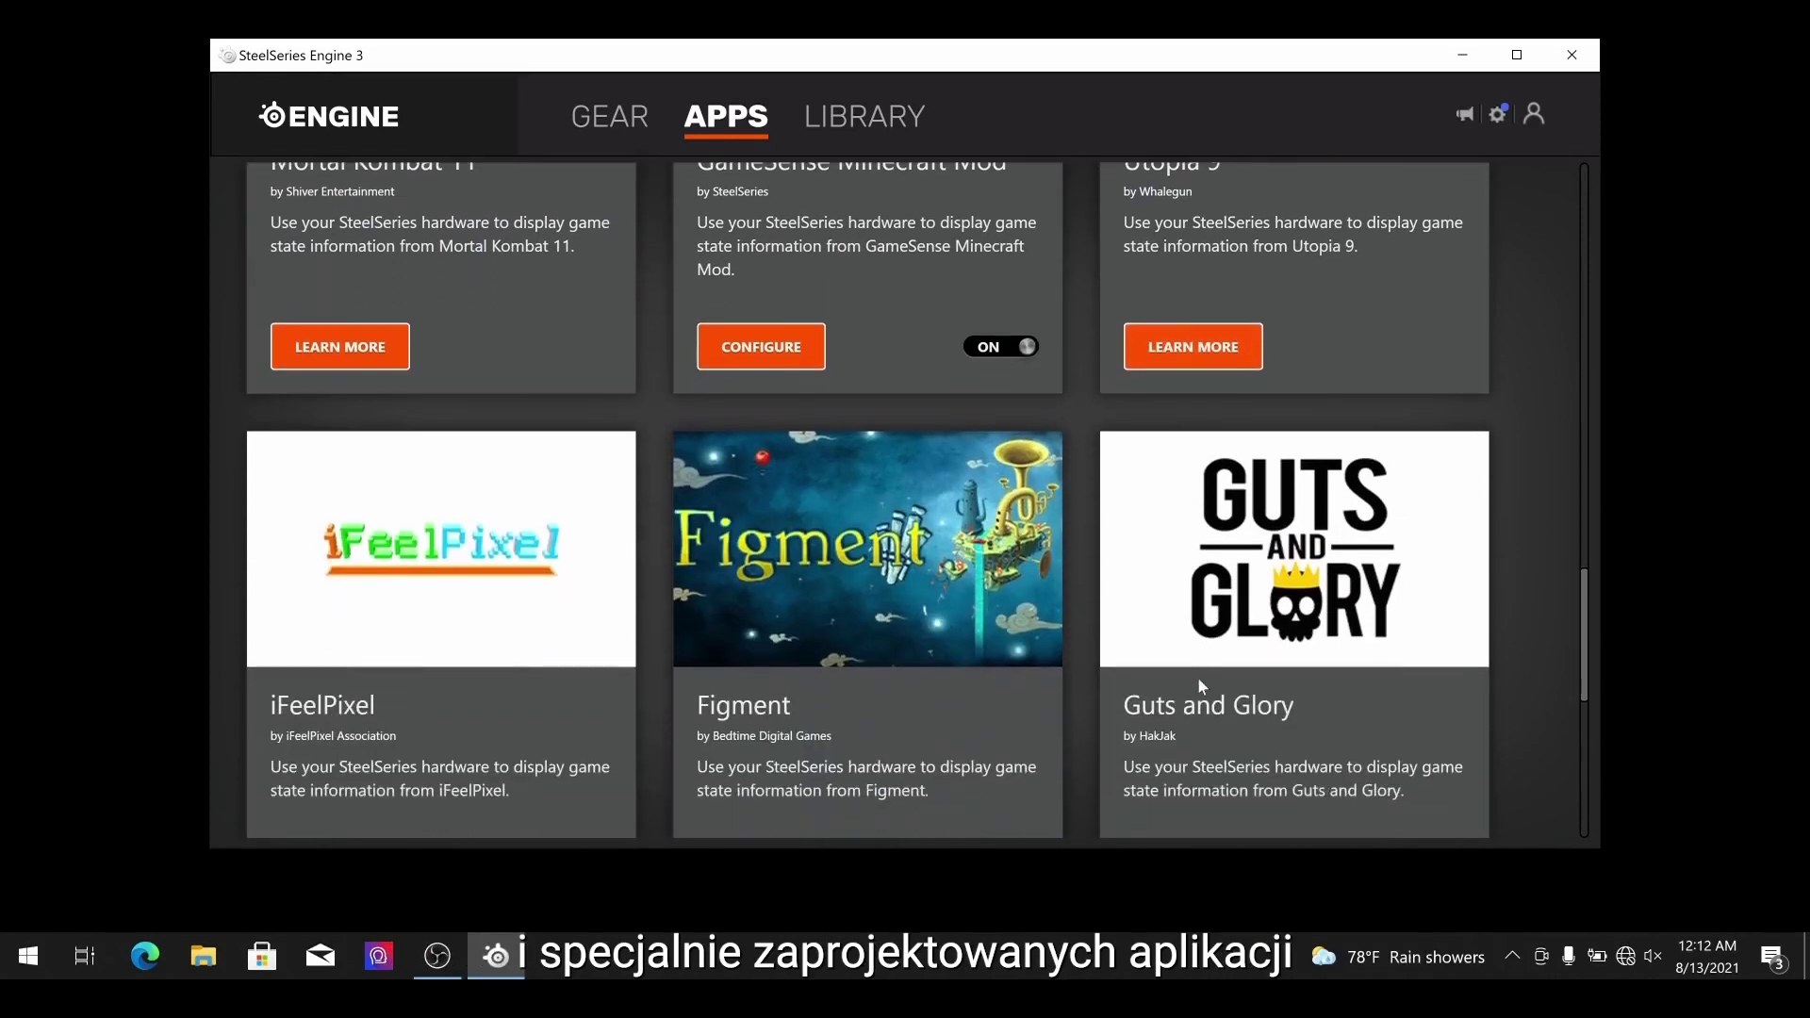
{"action": "scroll", "coordinate": [1202, 685], "scroll_direction": "down", "scroll_amount": 4}
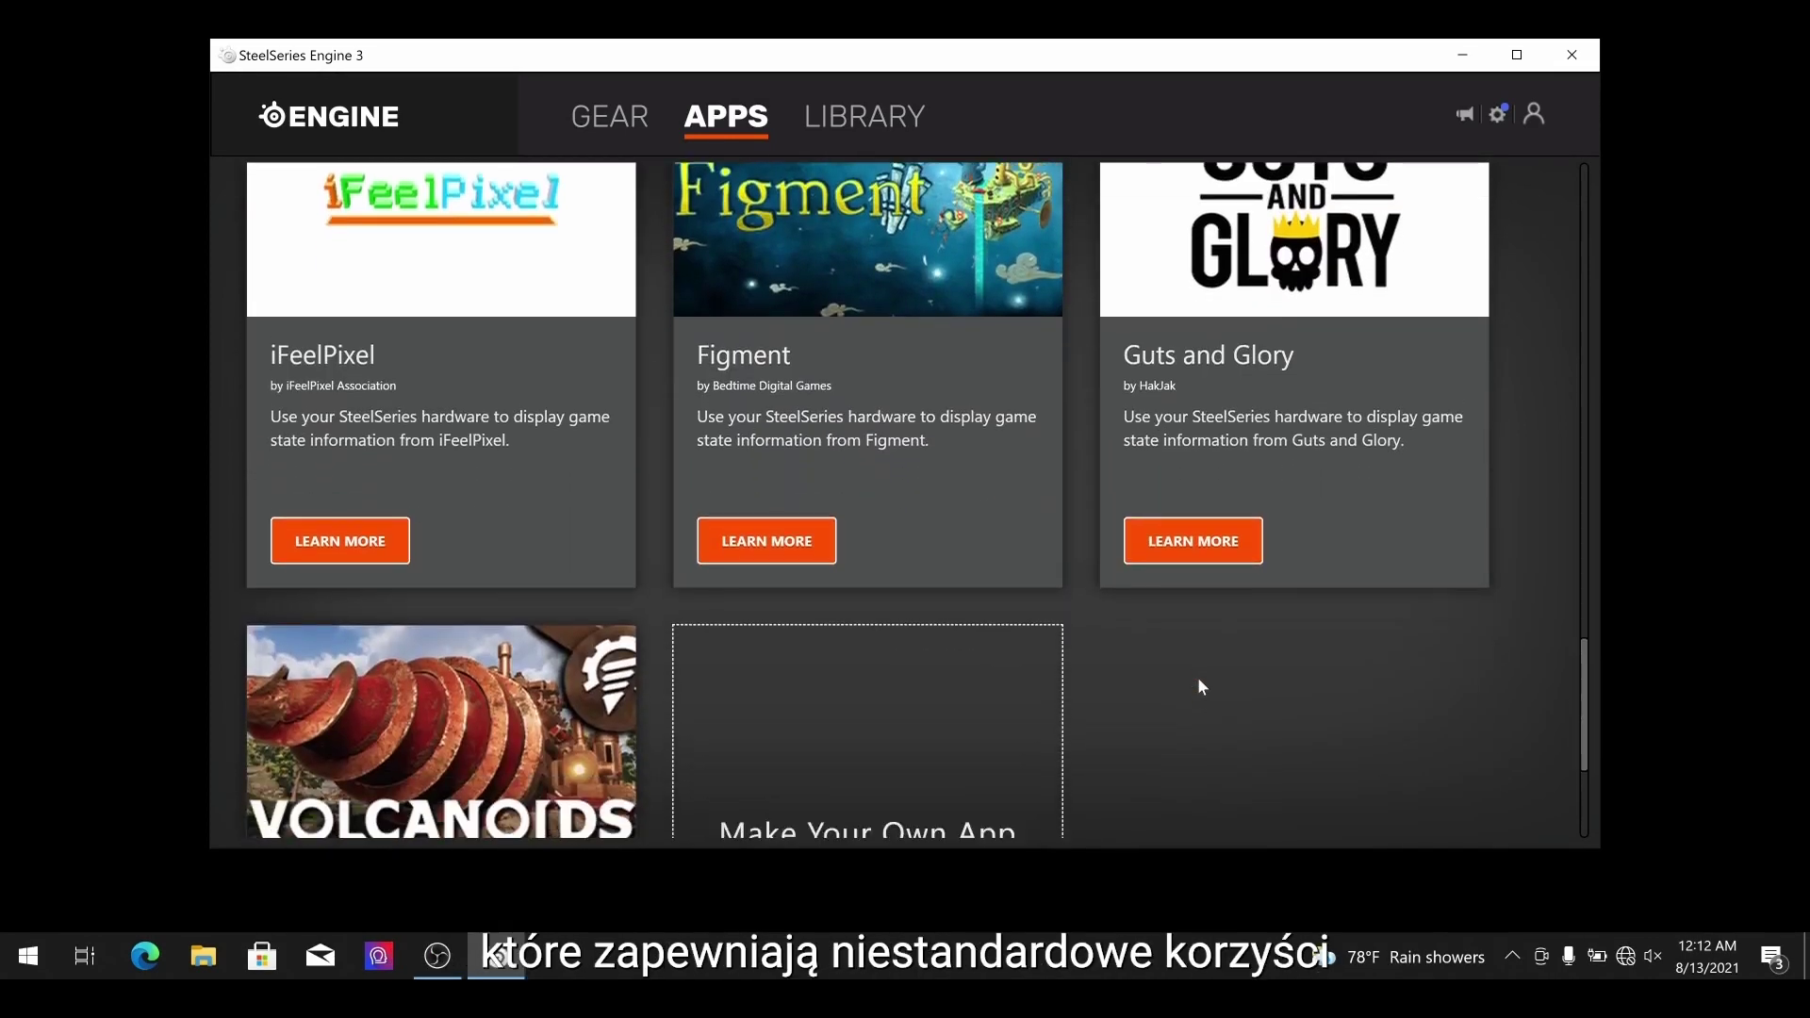
{"action": "scroll", "coordinate": [1198, 677], "scroll_direction": "down", "scroll_amount": 2}
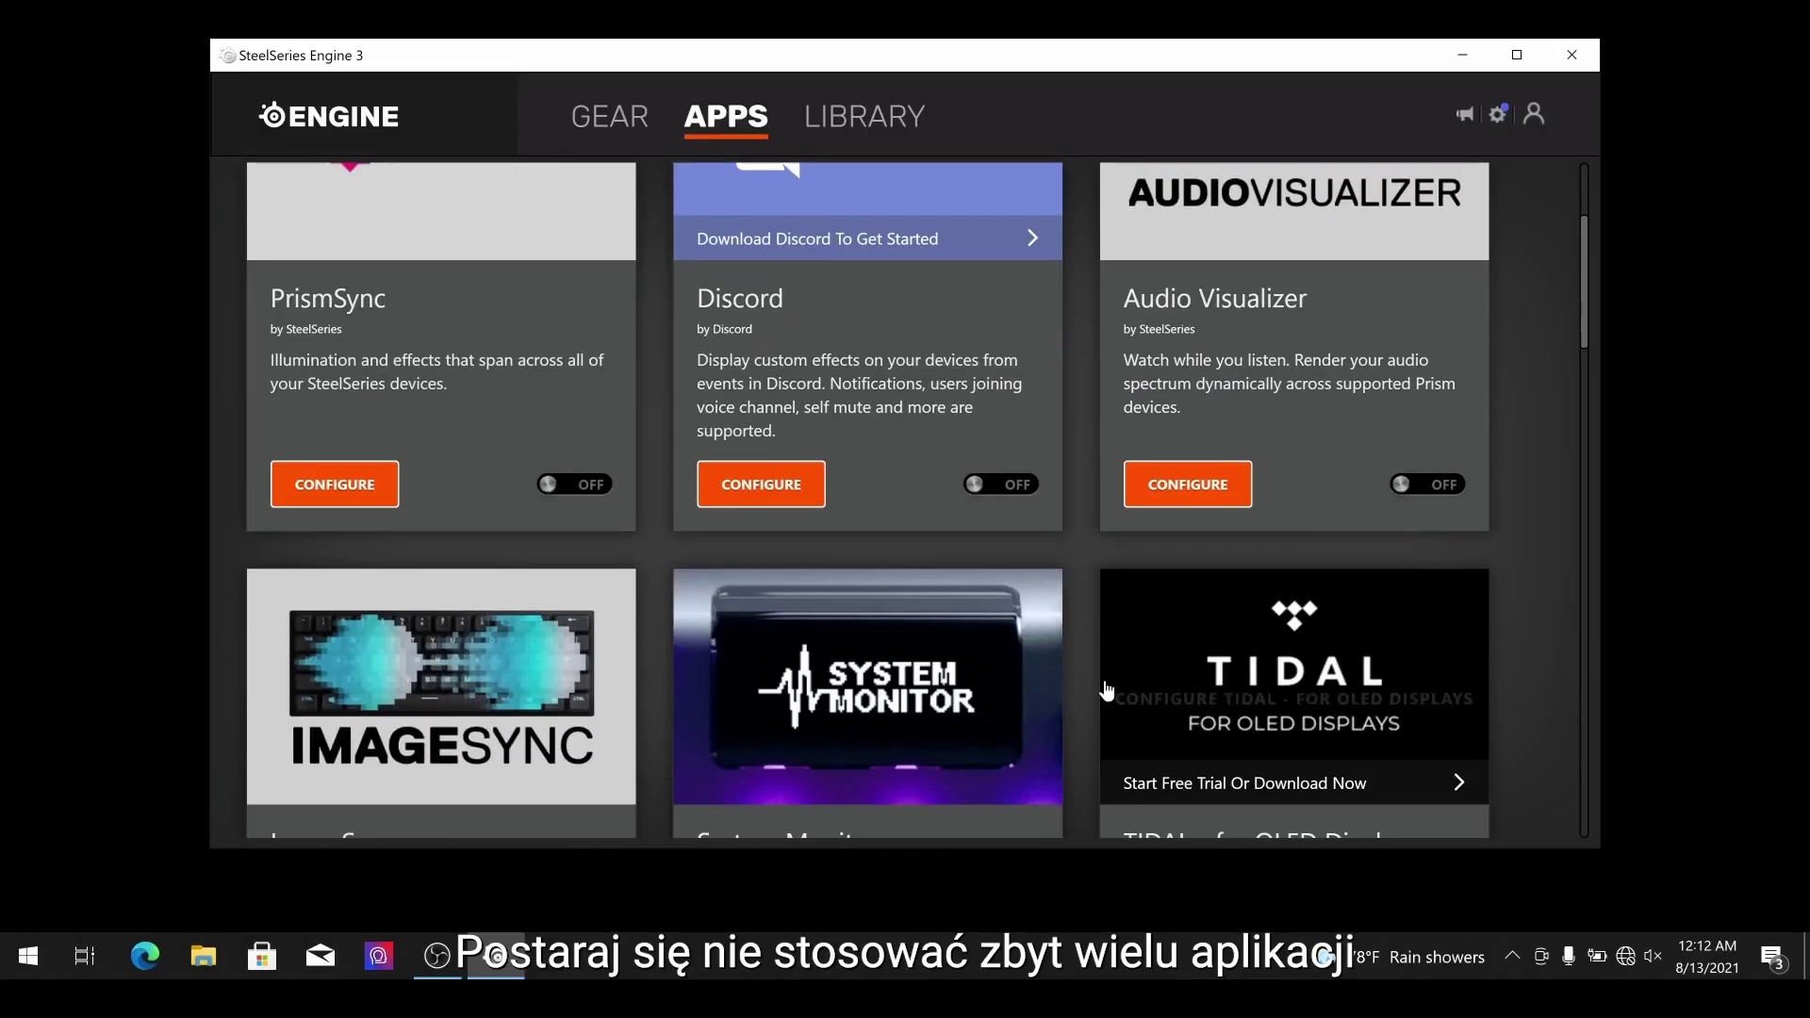
{"action": "scroll", "coordinate": [1105, 679], "scroll_direction": "down", "scroll_amount": 4}
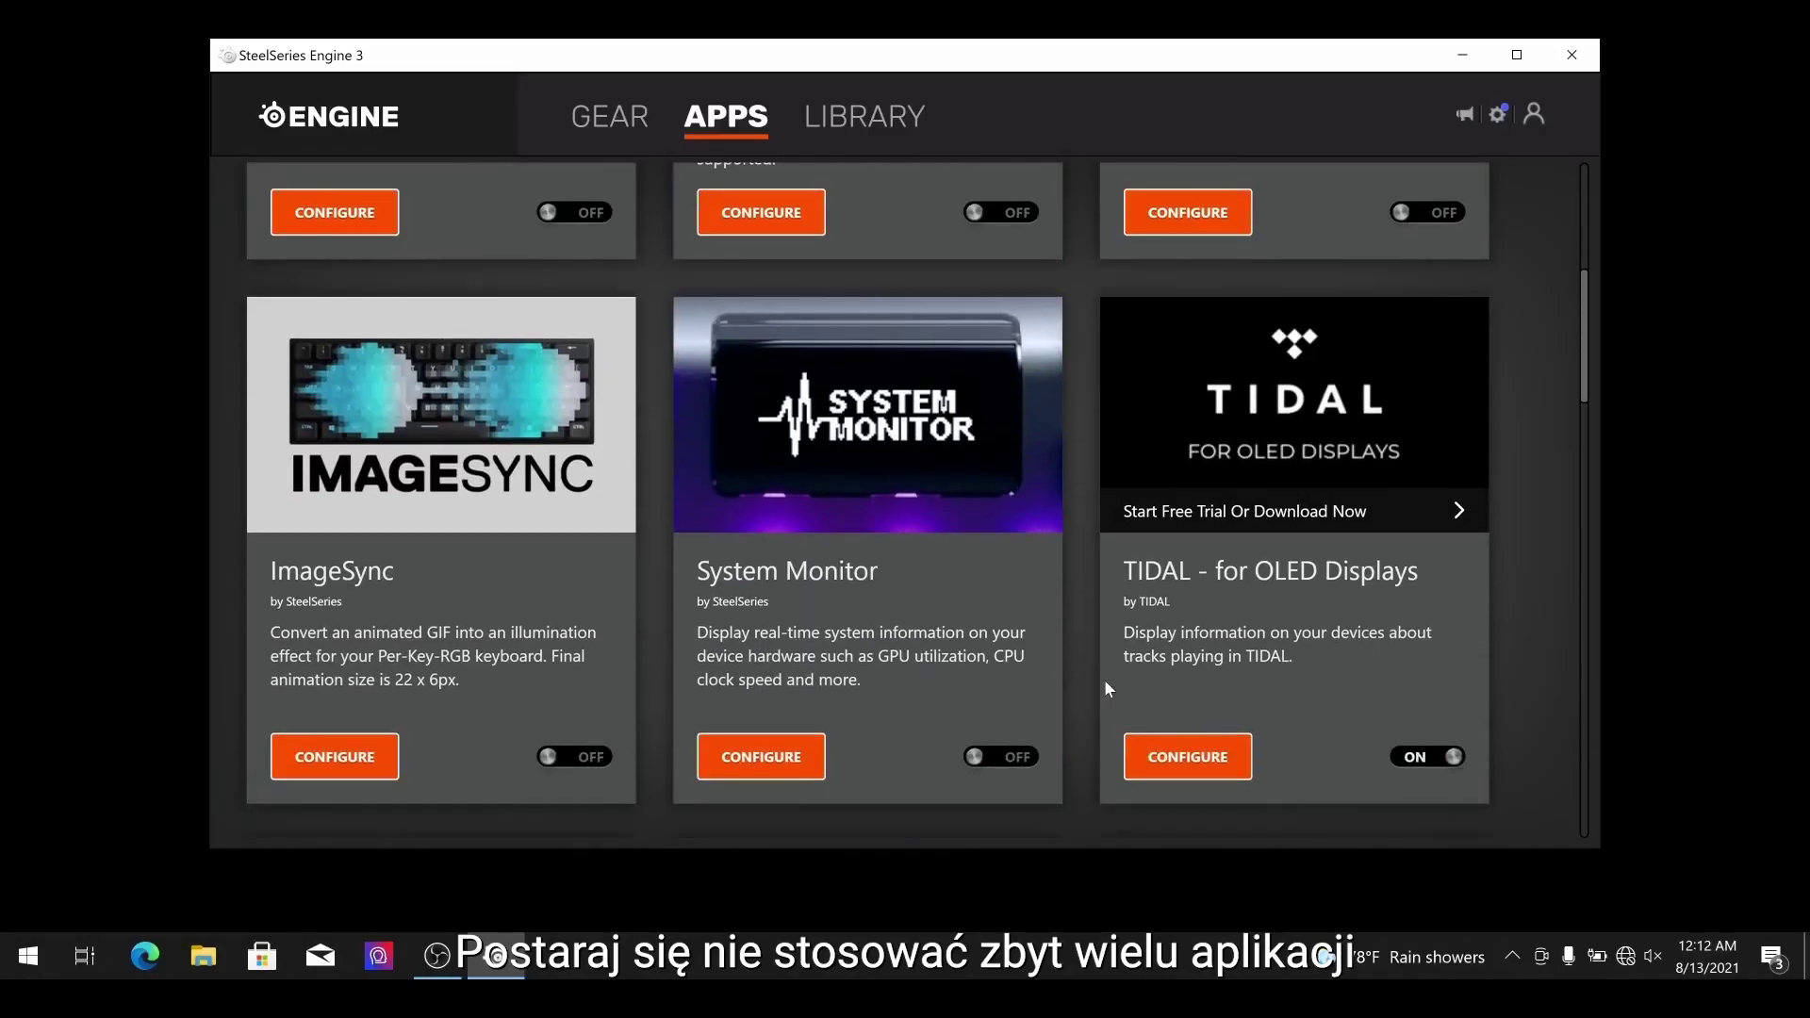
{"action": "left_click", "coordinate": [579, 615]}
{"action": "scroll", "coordinate": [579, 627], "scroll_direction": "down", "scroll_amount": 5}
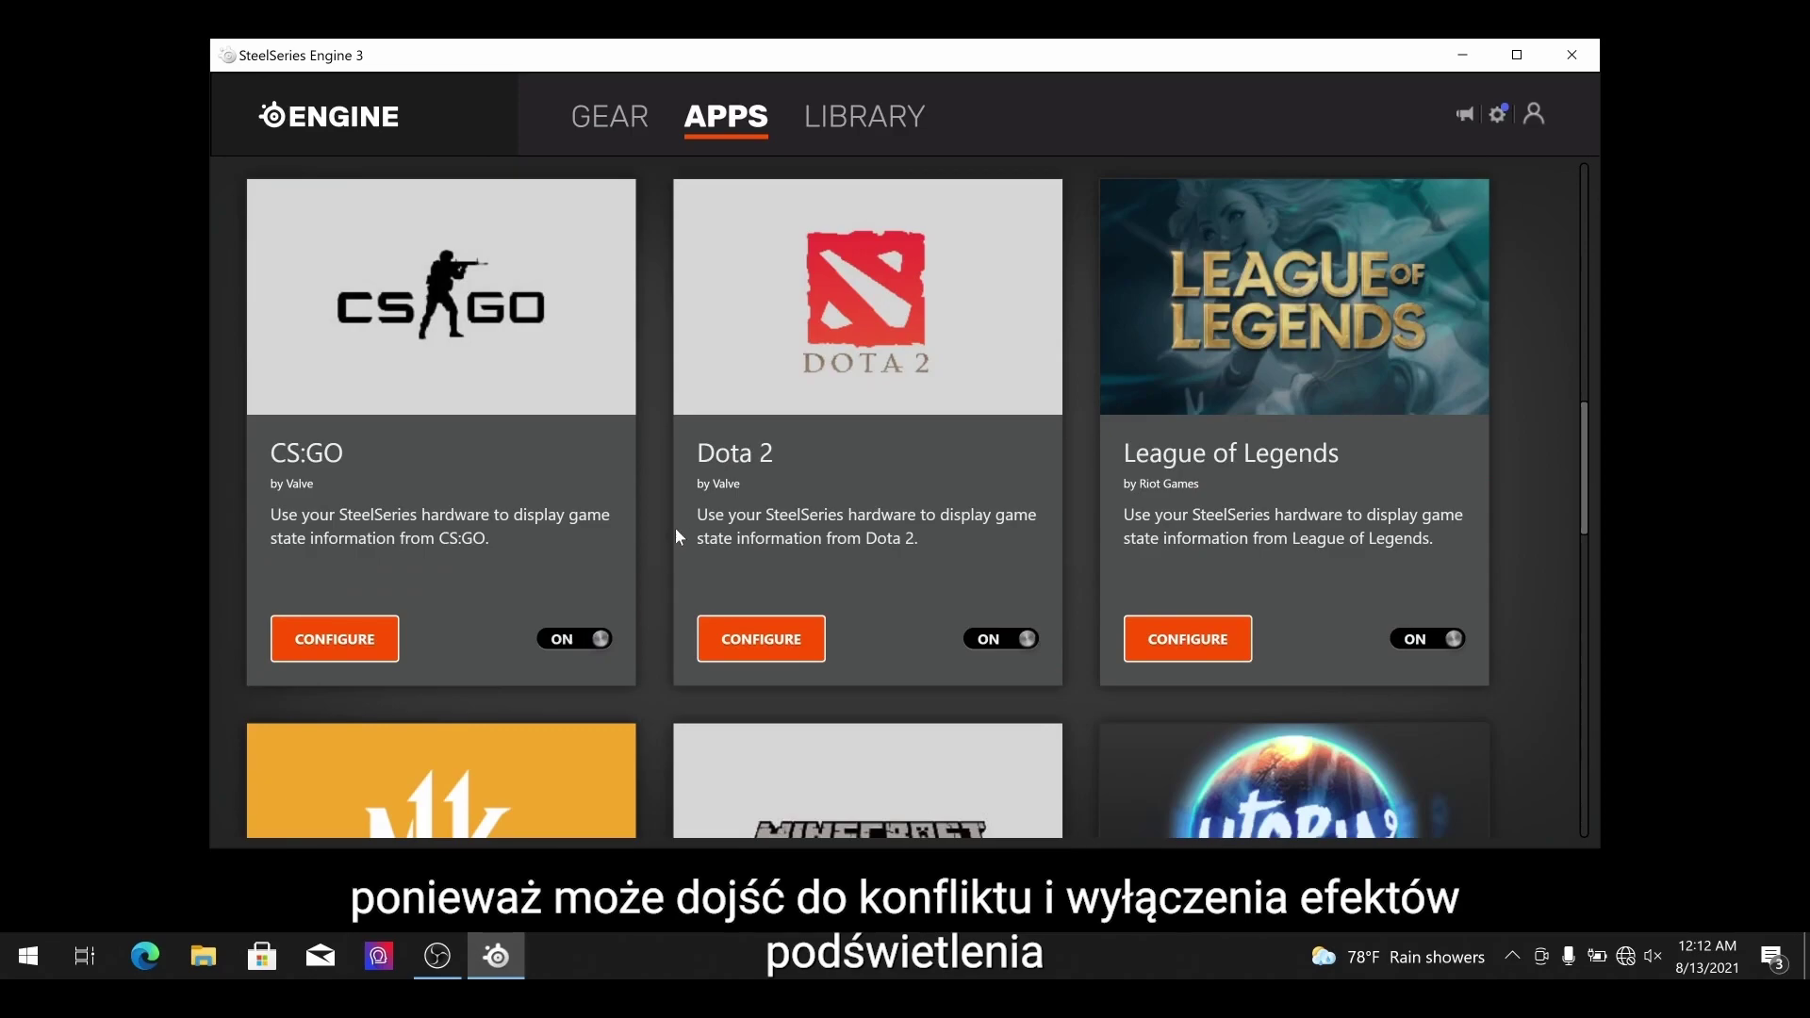
{"action": "scroll", "coordinate": [675, 528], "scroll_direction": "up", "scroll_amount": 8}
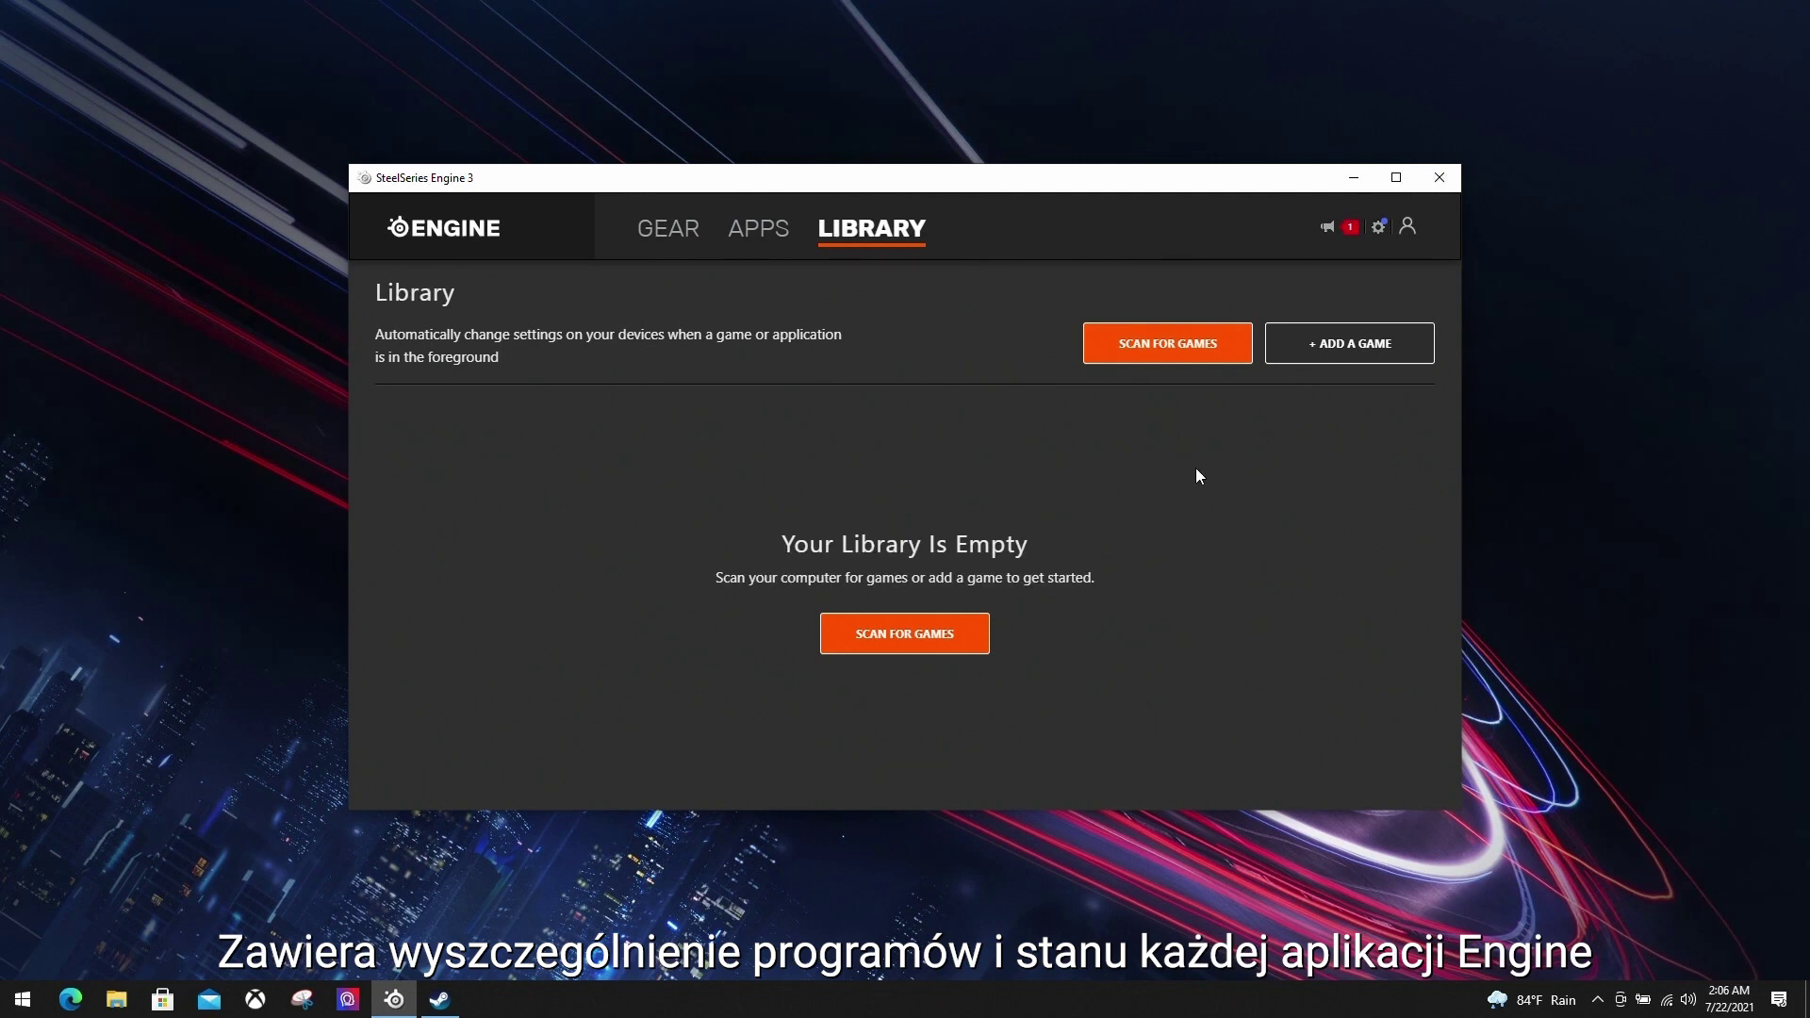
Scan for games and add Counter-Strike: Global Offensive and League of Legends to the library
{"action": "left_click", "coordinate": [1217, 349]}
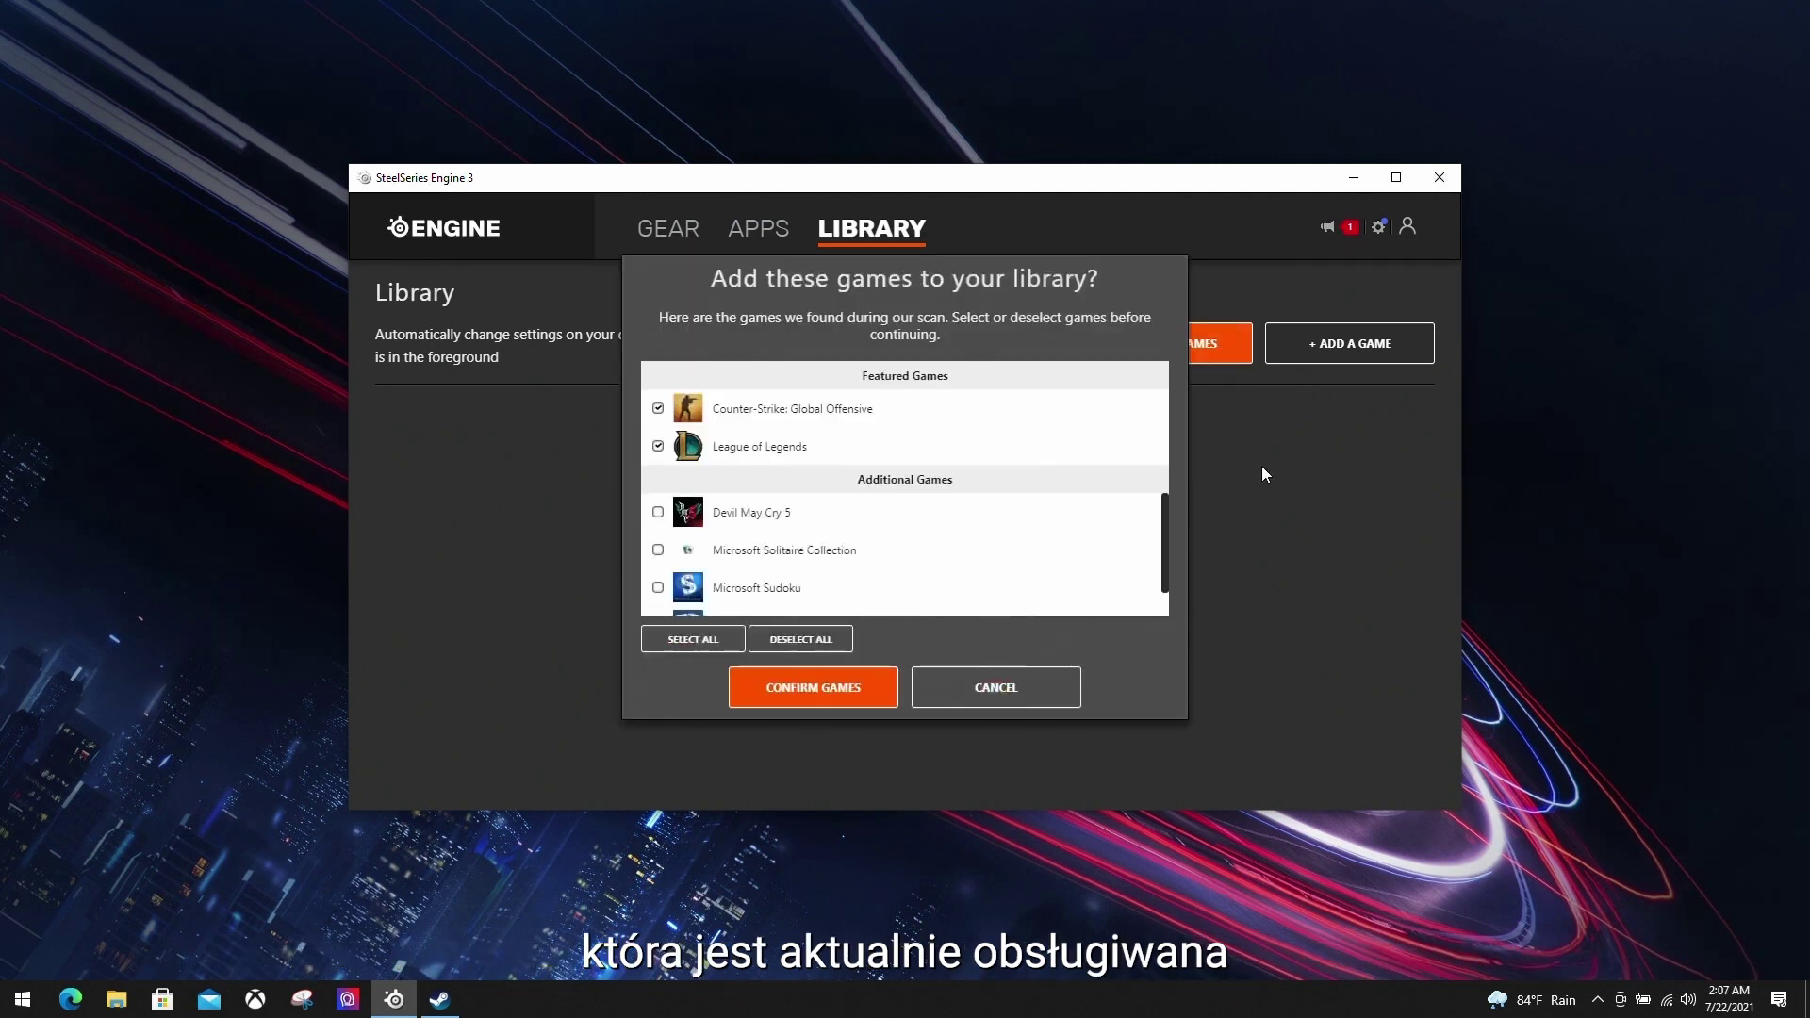
{"action": "left_click", "coordinate": [664, 410]}
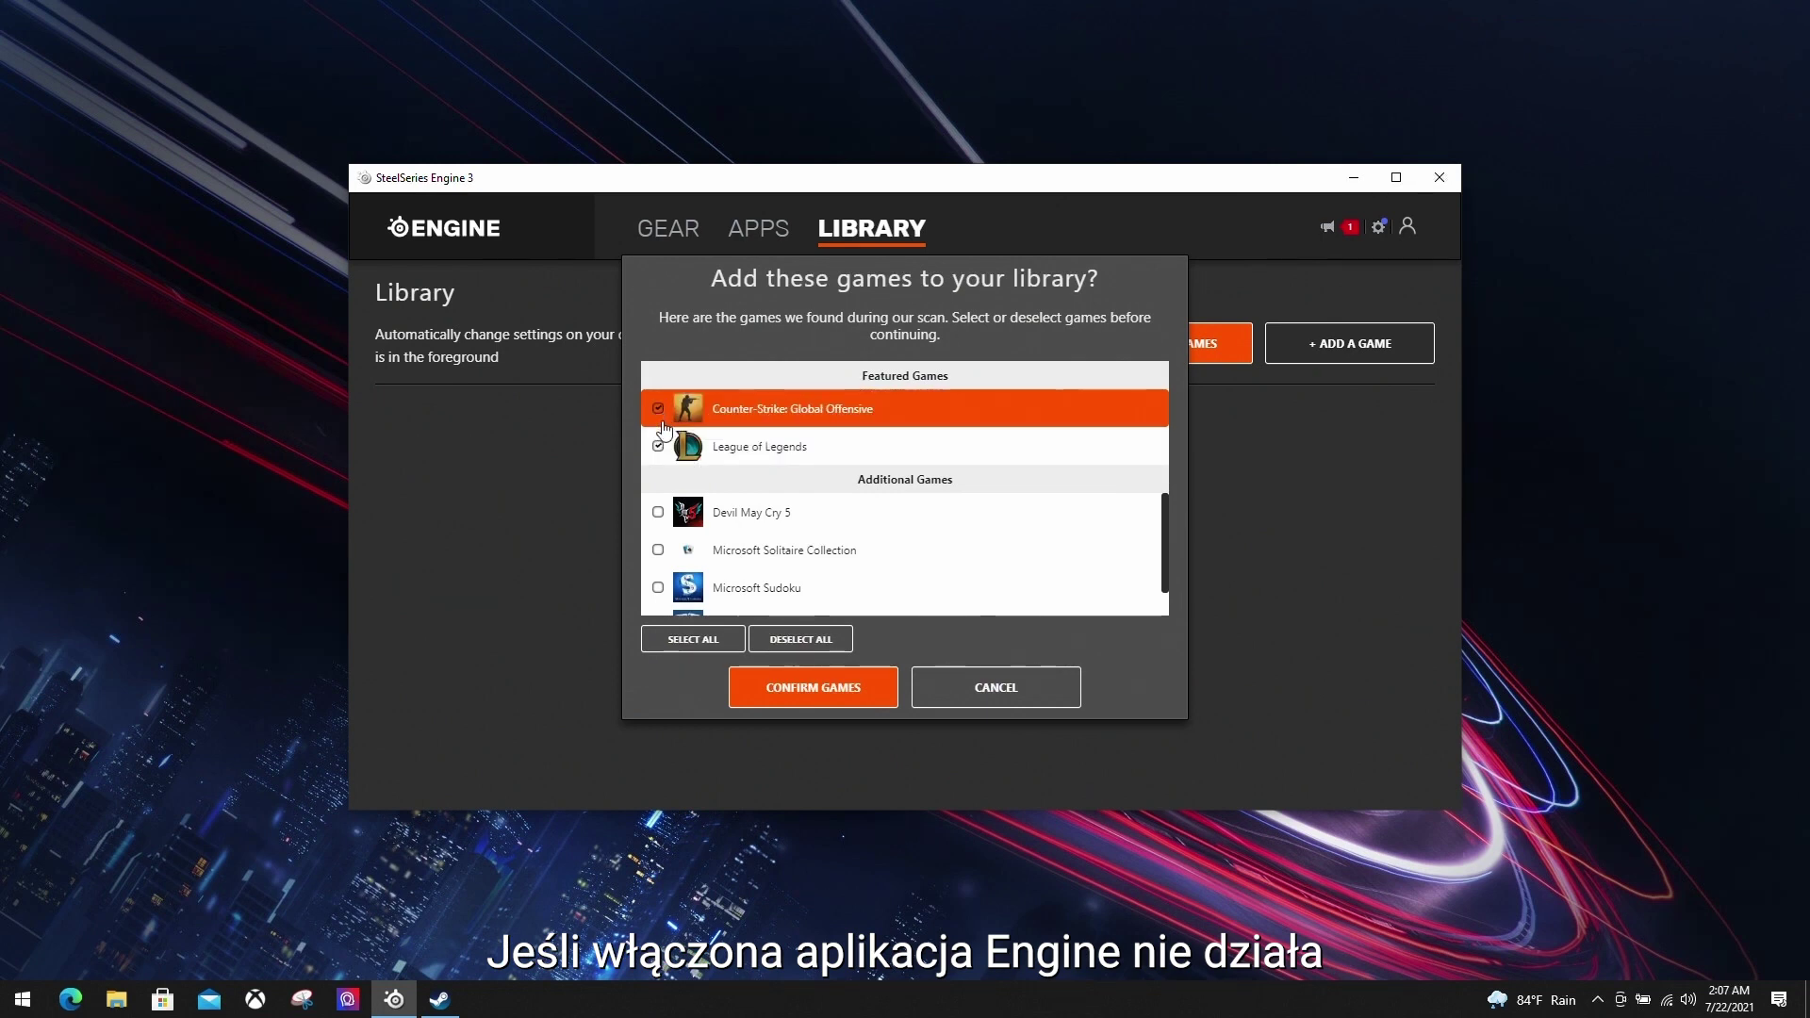
{"action": "left_click", "coordinate": [817, 696]}
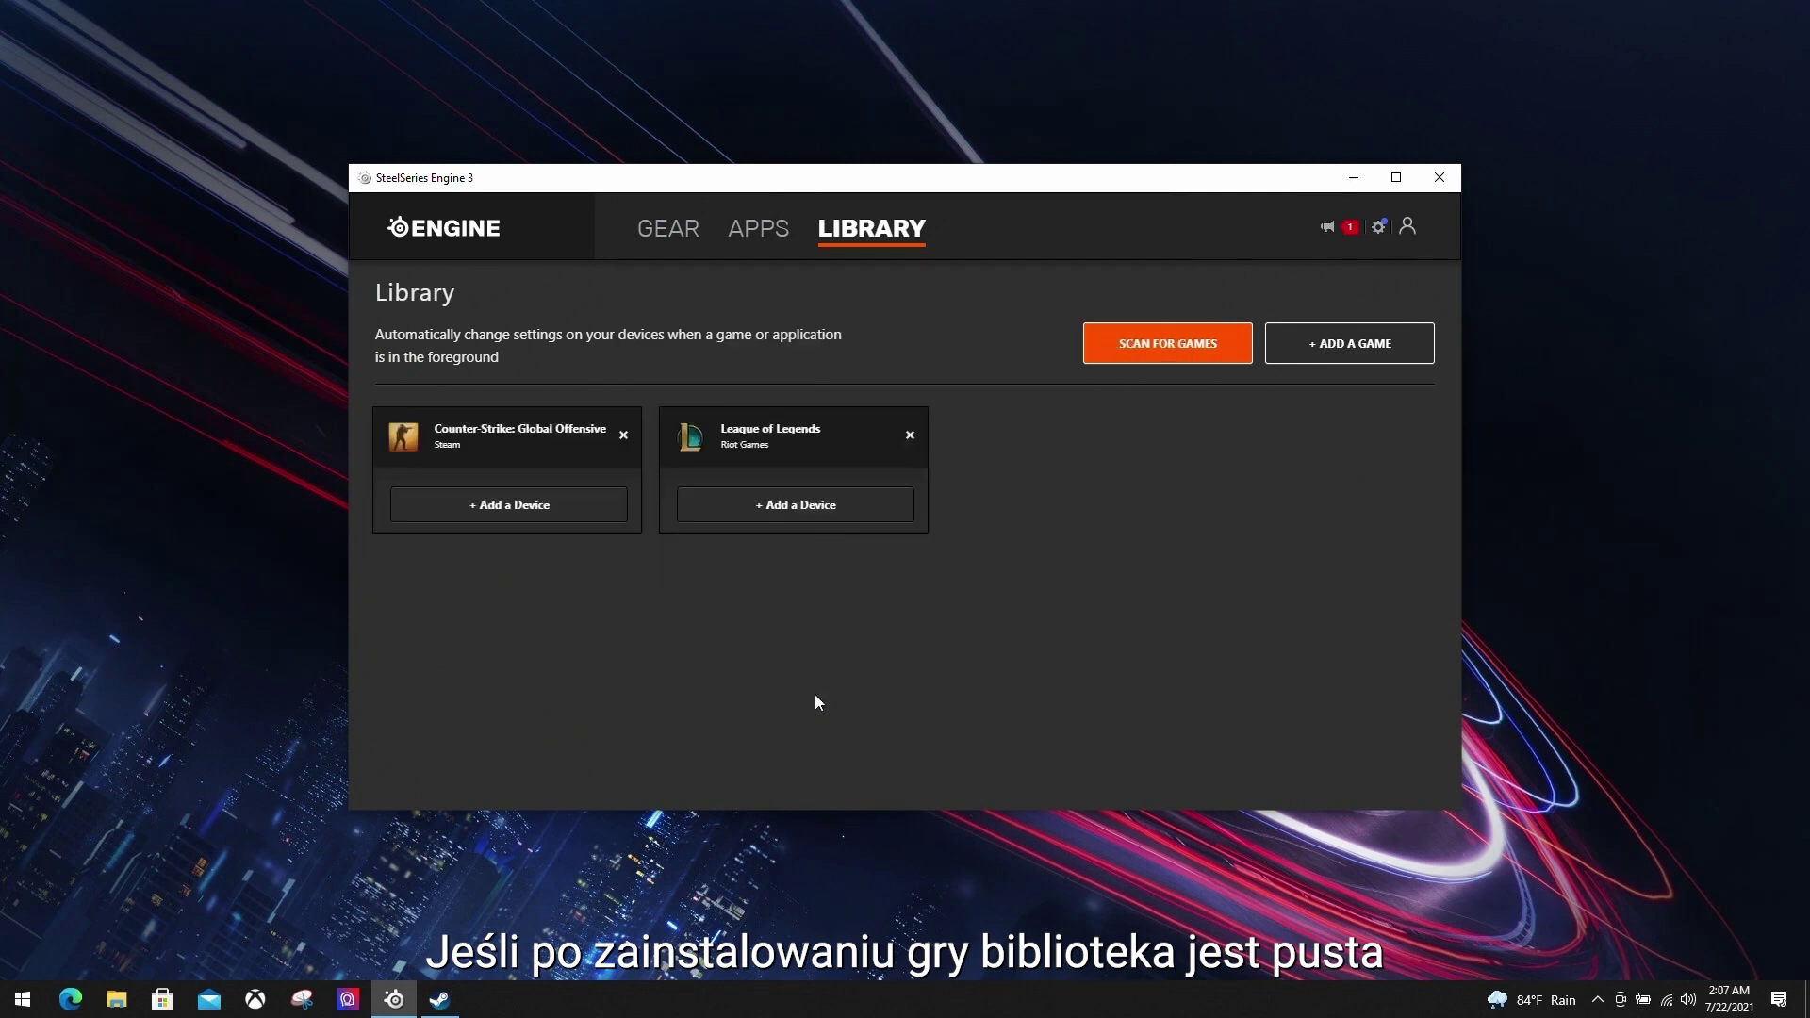